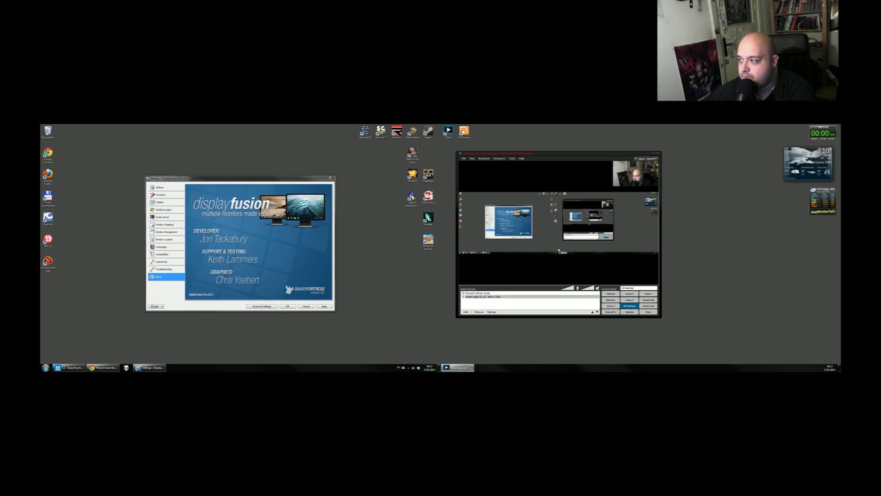
Move the streaming window onto the left monitor and back to the right one.
{"action": "mouse_move", "coordinate": [453, 368]}
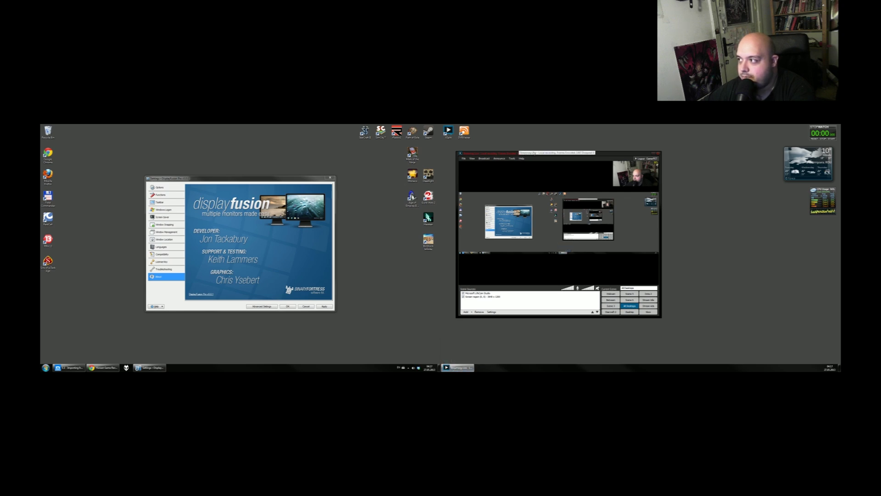
{"action": "left_click_drag", "start_coordinate": [616, 154], "coordinate": [329, 159]}
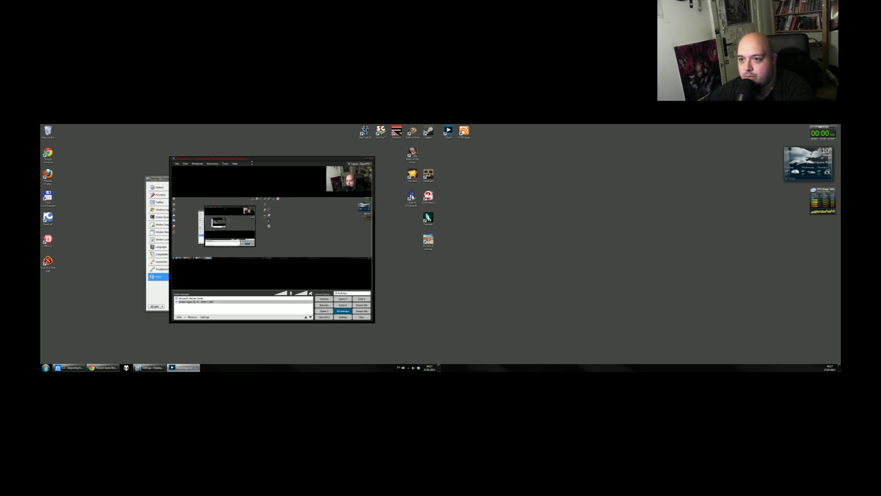
{"action": "left_click_drag", "start_coordinate": [260, 160], "coordinate": [555, 156]}
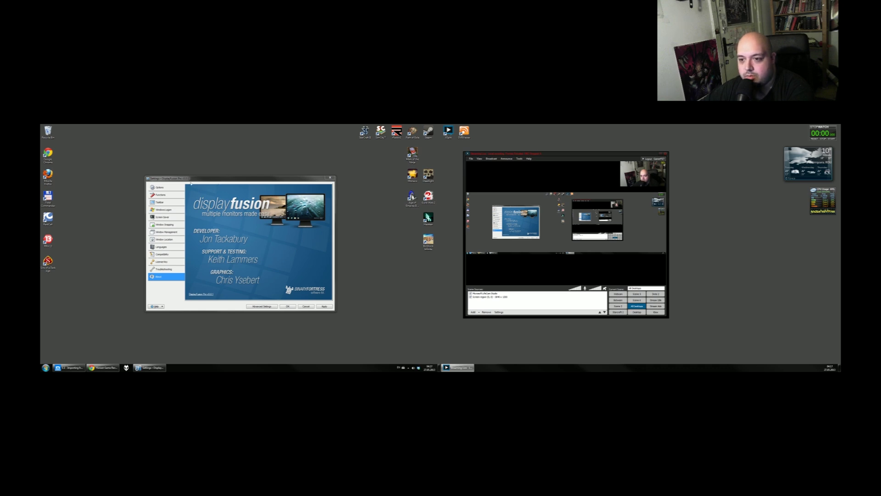
Send the GamerPET browser window to the other monitor and back, then minimize it.
{"action": "left_click", "coordinate": [103, 367]}
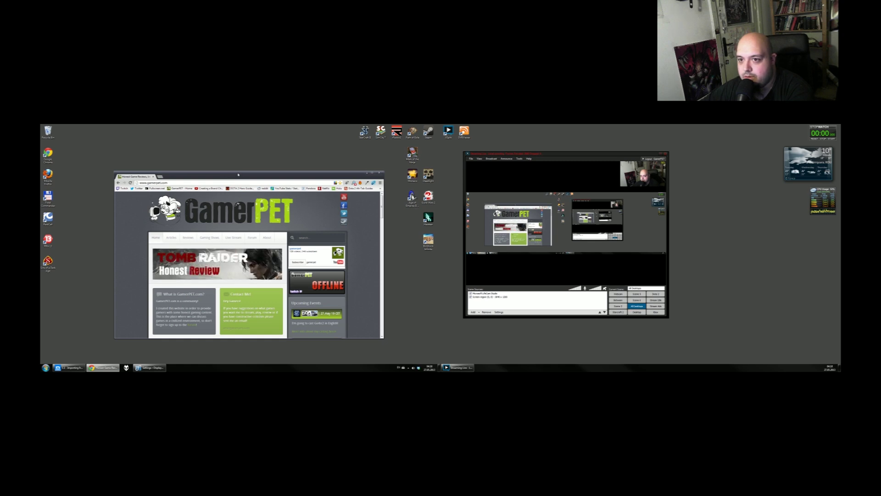
{"action": "key", "text": "super+shift+Right"}
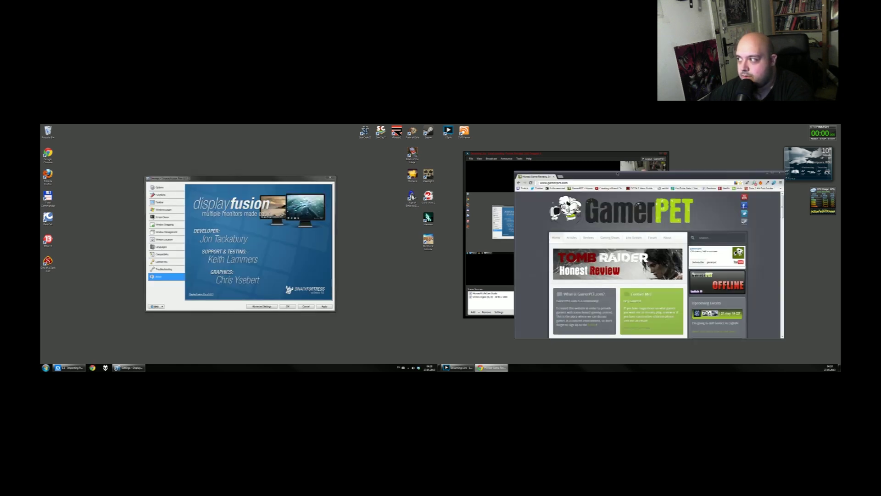
{"action": "key", "text": "super+shift+Left"}
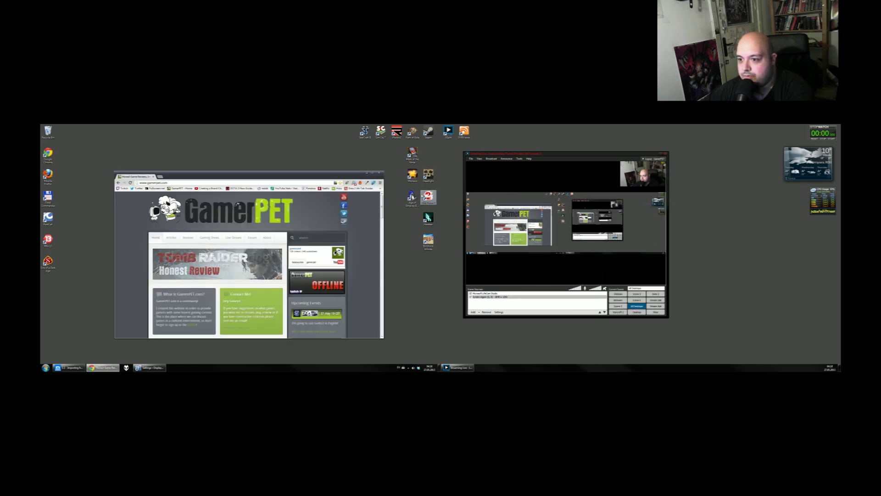
{"action": "left_click", "coordinate": [102, 368]}
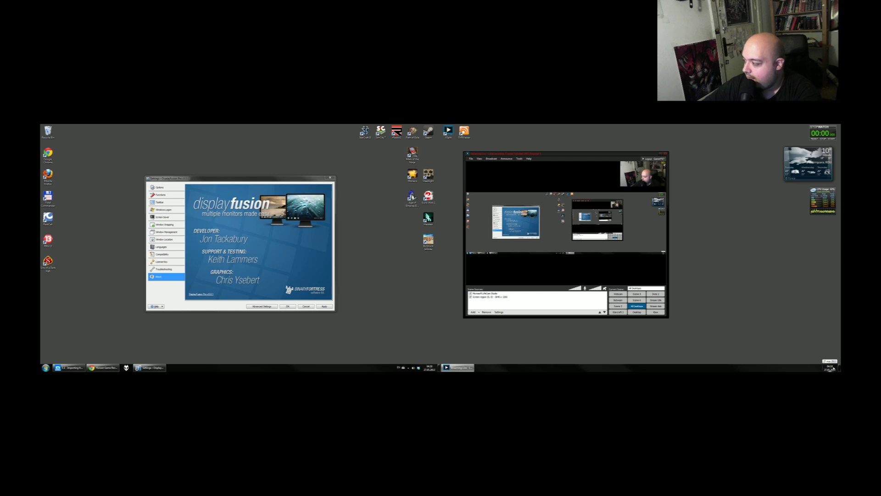
Show today's date in the taskbar calendar, then close it.
{"action": "left_click", "coordinate": [830, 368]}
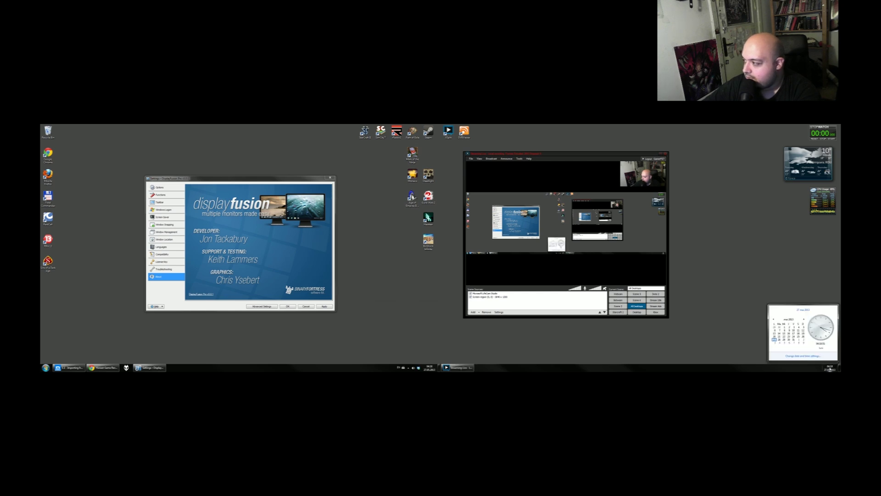
{"action": "left_click", "coordinate": [830, 369]}
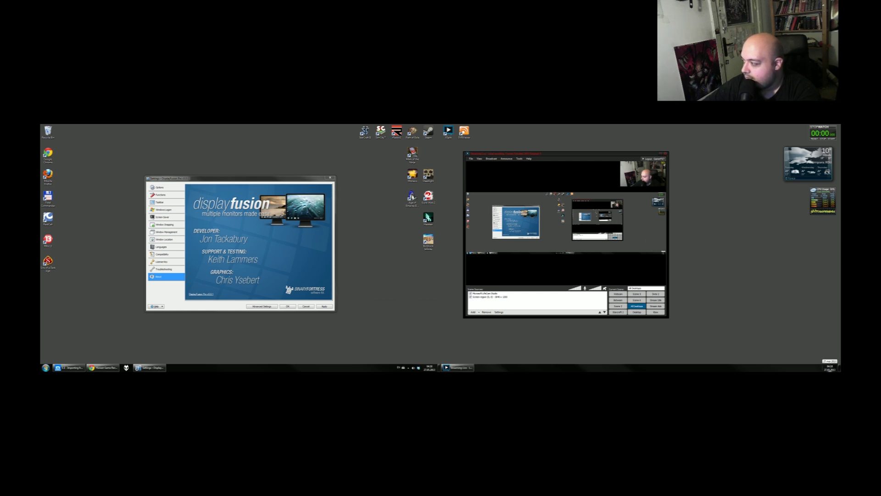
{"action": "mouse_move", "coordinate": [837, 369]}
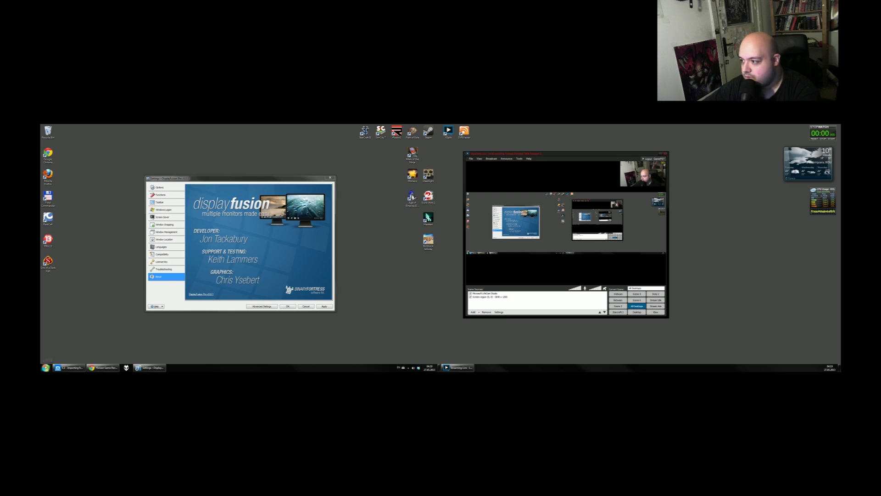
Add a Start button to the second monitor's taskbar and test its Start menu.
{"action": "right_click", "coordinate": [535, 369]}
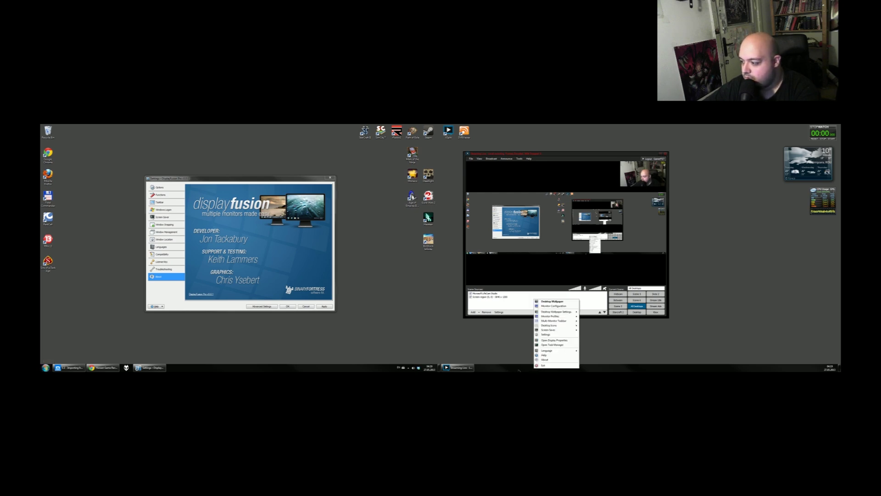
{"action": "right_click", "coordinate": [519, 369]}
{"action": "mouse_move", "coordinate": [540, 322]}
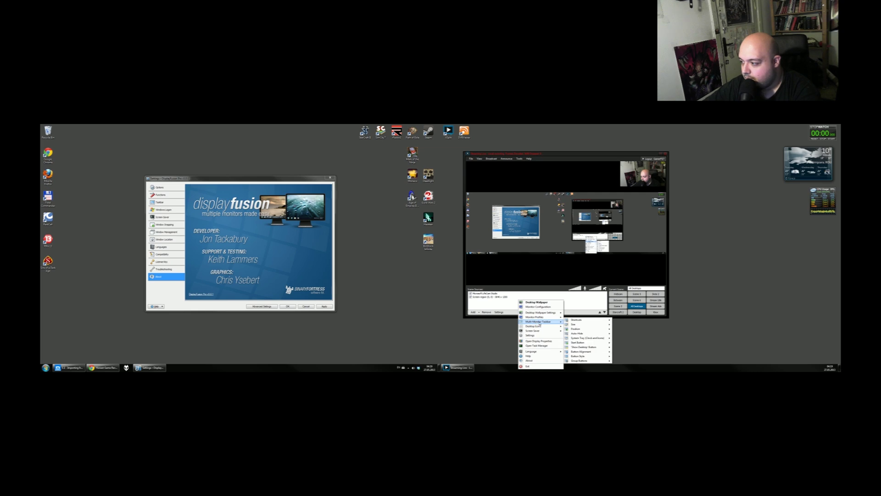
{"action": "mouse_move", "coordinate": [583, 322]}
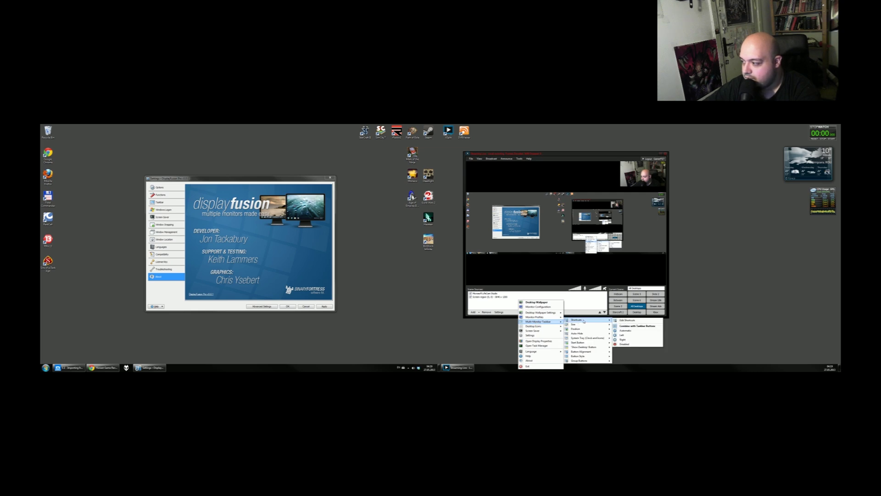
{"action": "mouse_move", "coordinate": [588, 331]}
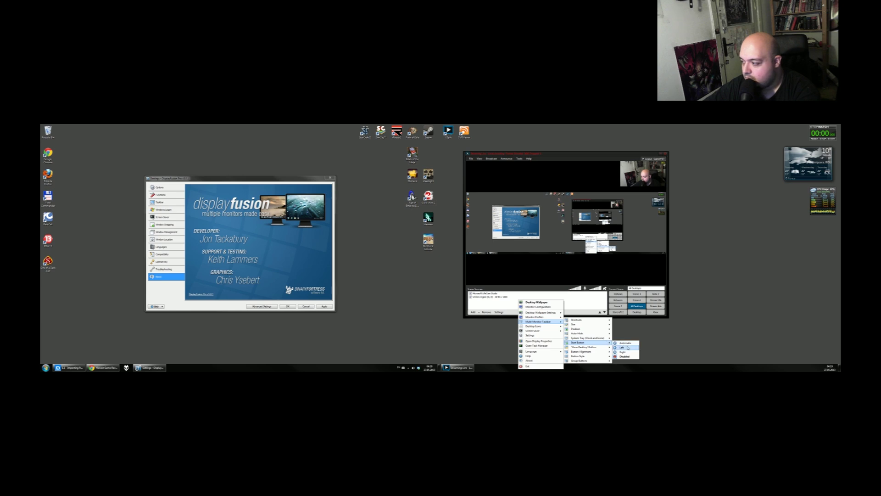
{"action": "left_click", "coordinate": [628, 347]}
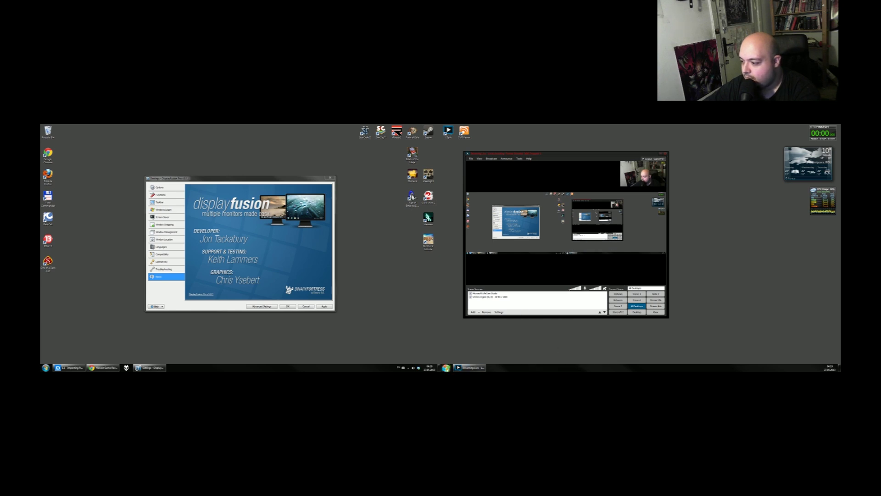
{"action": "left_click", "coordinate": [446, 368]}
{"action": "left_click", "coordinate": [446, 368]}
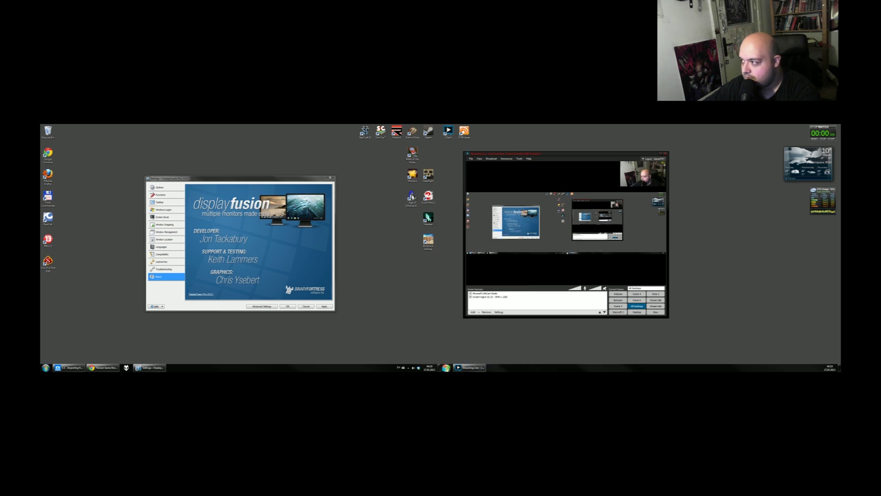
Remove the Start button from the second monitor's taskbar via DisplayFusion's taskbar menu.
{"action": "right_click", "coordinate": [513, 368]}
{"action": "mouse_move", "coordinate": [547, 323]}
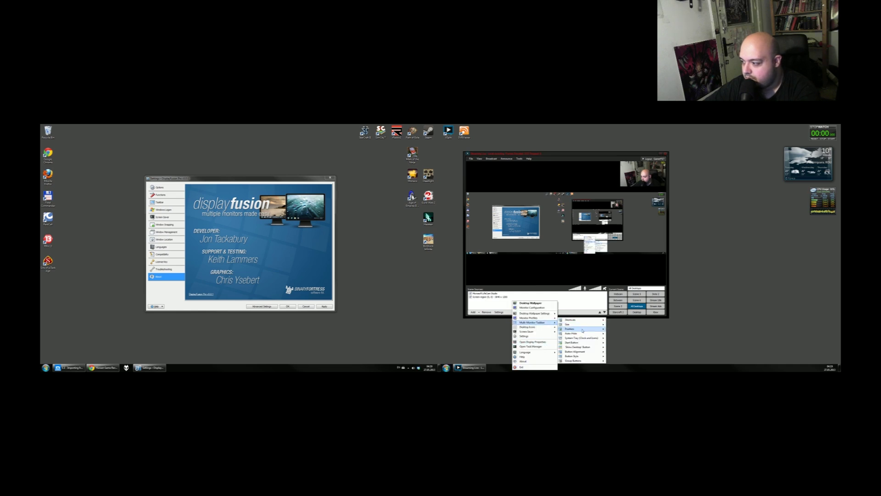
{"action": "mouse_move", "coordinate": [587, 342]}
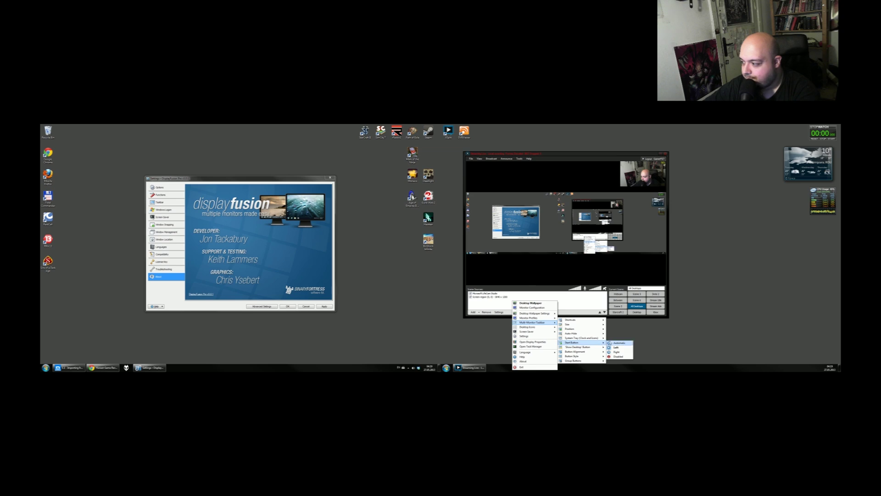
{"action": "left_click", "coordinate": [616, 347]}
{"action": "right_click", "coordinate": [514, 367]}
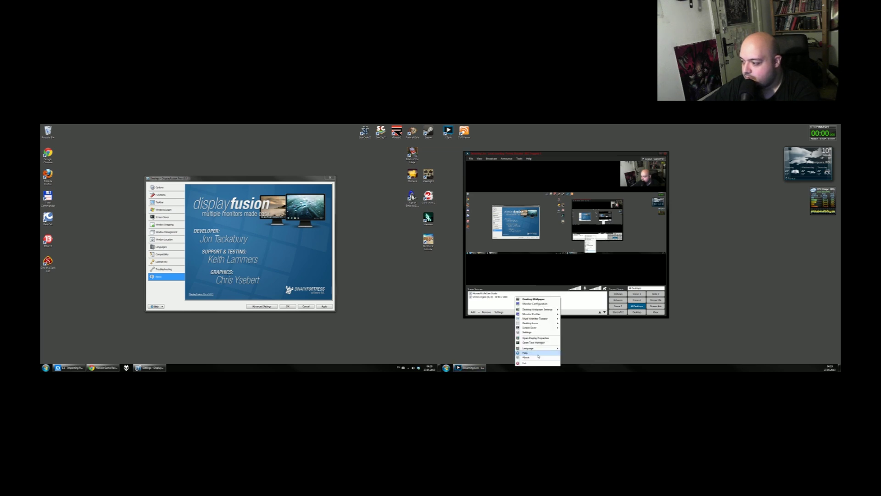
{"action": "mouse_move", "coordinate": [546, 318]}
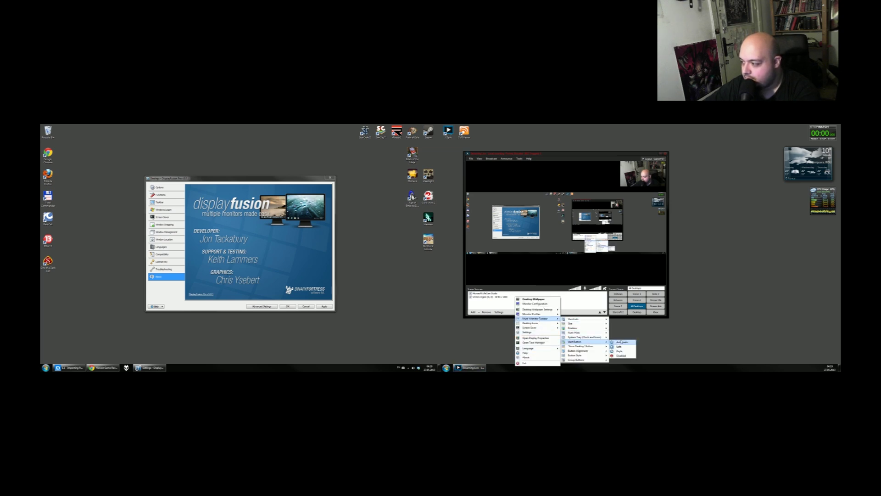
{"action": "left_click", "coordinate": [619, 356]}
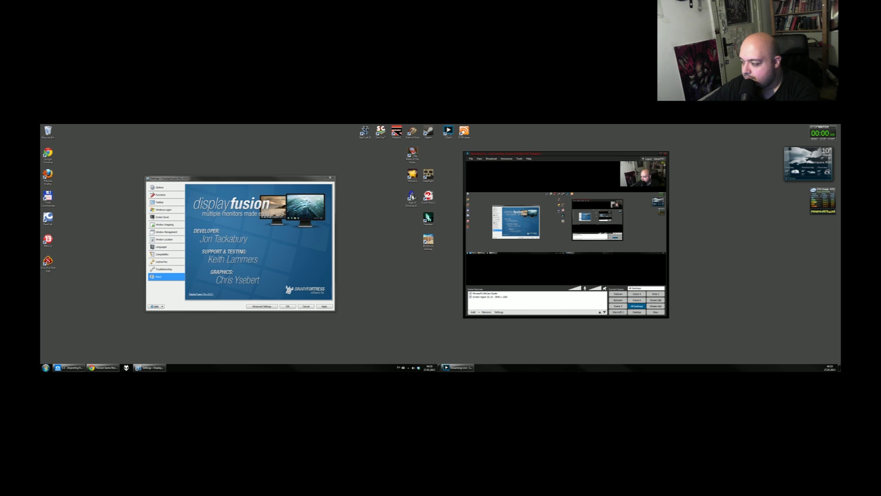
{"action": "right_click", "coordinate": [579, 370]}
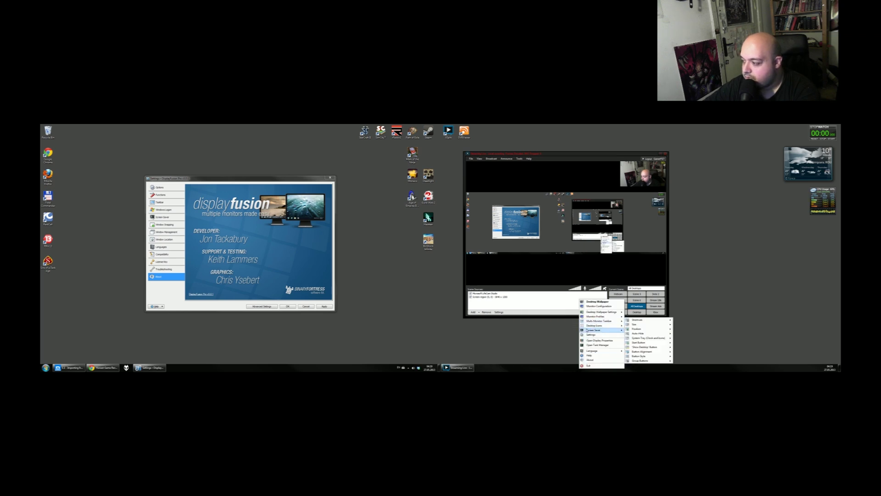
{"action": "mouse_move", "coordinate": [587, 330]}
Turn off Start with Windows on the Options page and open Desktop Wallpaper.
{"action": "left_click", "coordinate": [290, 248]}
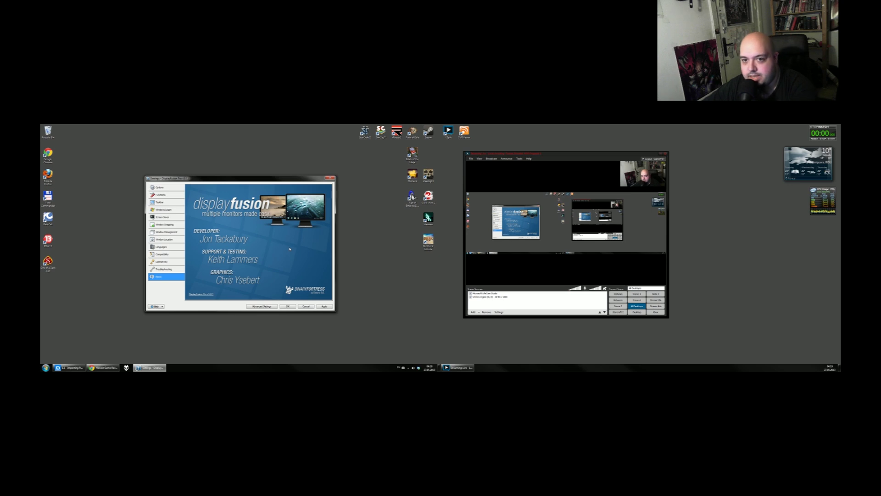
{"action": "left_click", "coordinate": [174, 188]}
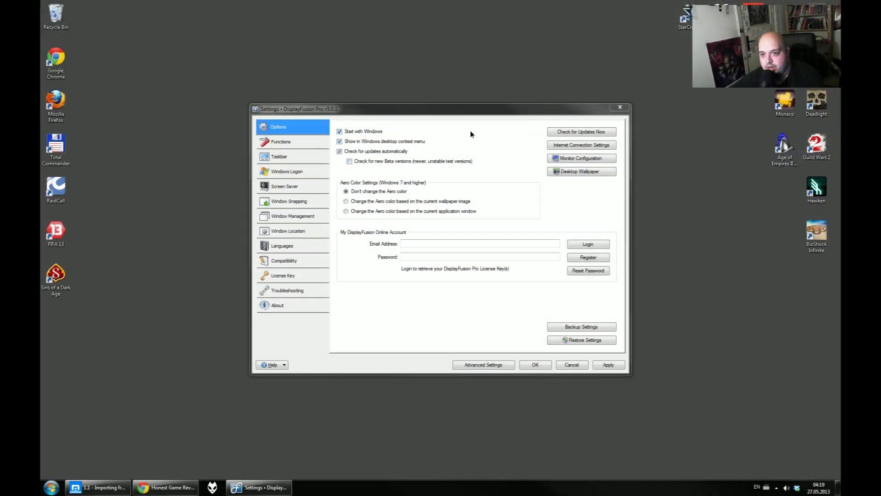
{"action": "left_click", "coordinate": [443, 133]}
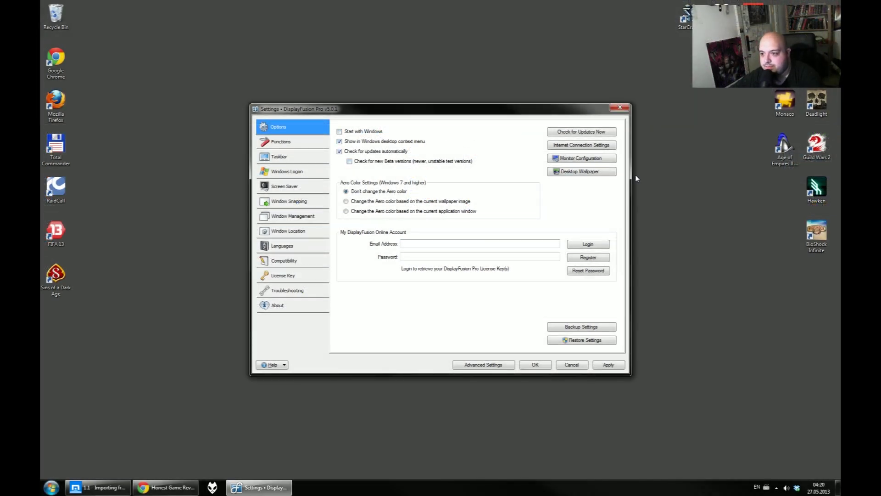
{"action": "left_click", "coordinate": [569, 173]}
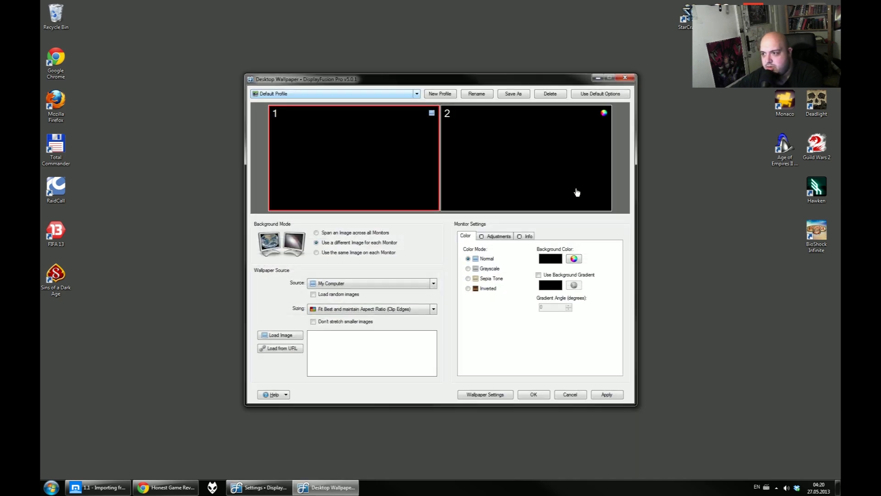
{"action": "left_click", "coordinate": [492, 161]}
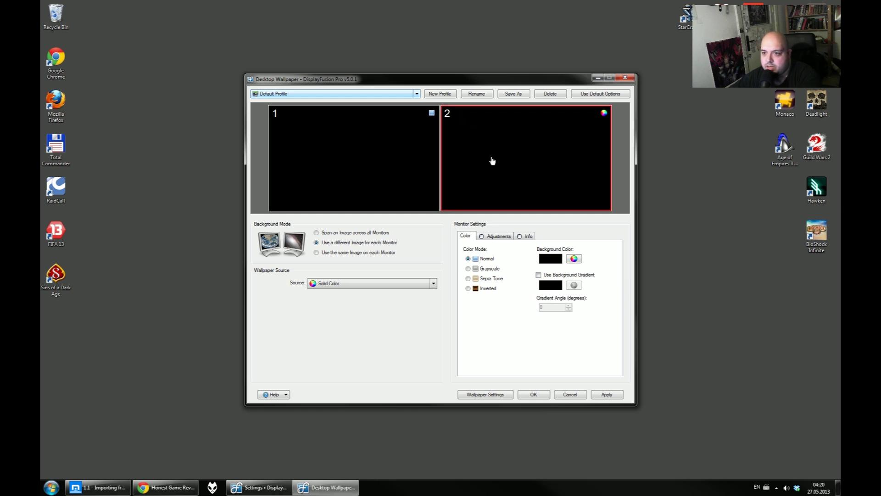
{"action": "left_click", "coordinate": [400, 160]}
{"action": "left_click", "coordinate": [498, 165]}
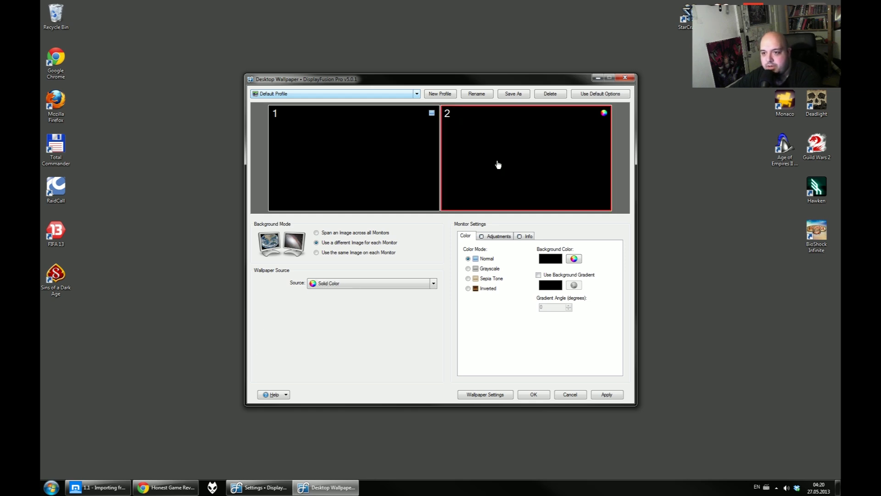
{"action": "left_click", "coordinate": [357, 157]}
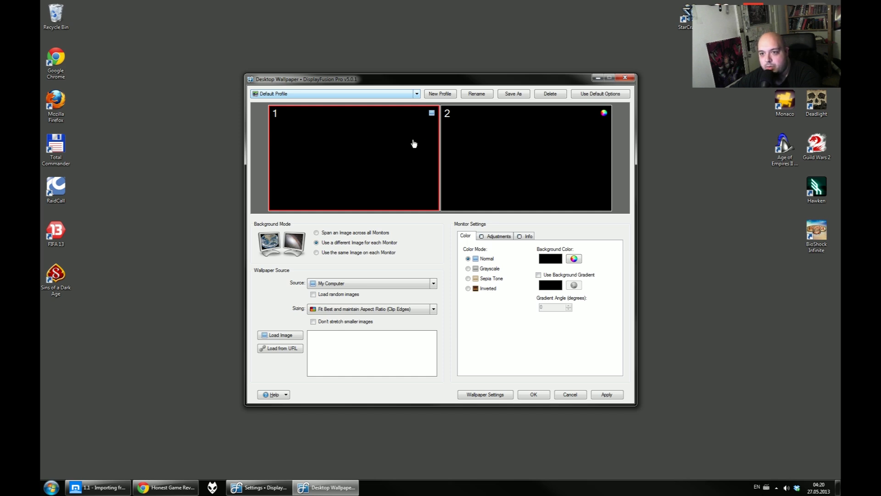
{"action": "left_click", "coordinate": [558, 143]}
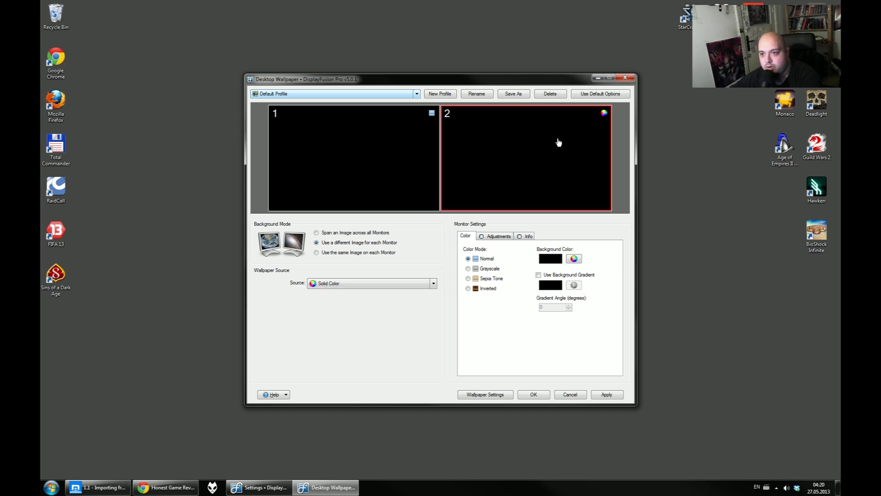
{"action": "left_click", "coordinate": [381, 145]}
{"action": "left_click", "coordinate": [530, 143]}
{"action": "left_click", "coordinate": [350, 144]}
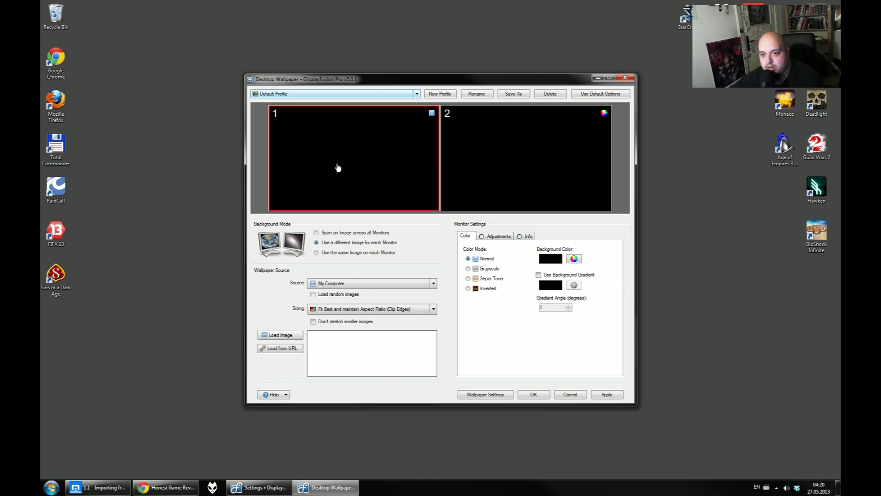
{"action": "left_click", "coordinate": [524, 149]}
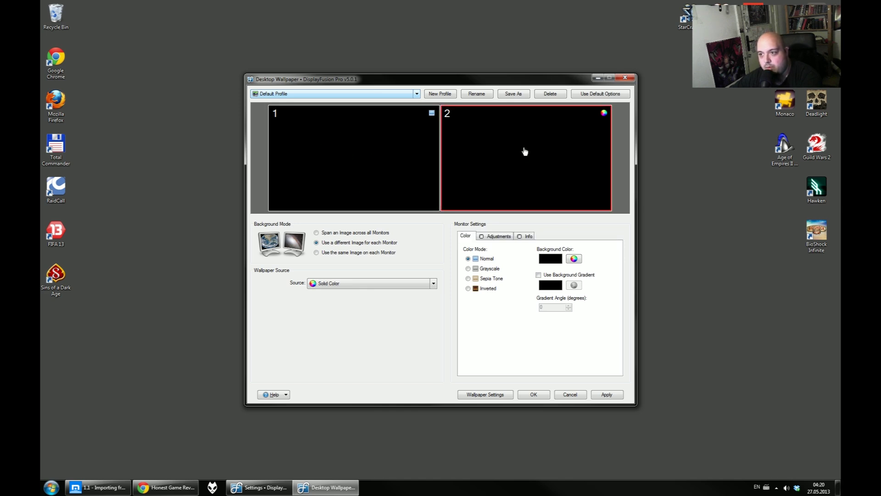
{"action": "left_click", "coordinate": [361, 149]}
{"action": "left_click", "coordinate": [499, 153]}
{"action": "left_click", "coordinate": [379, 146]}
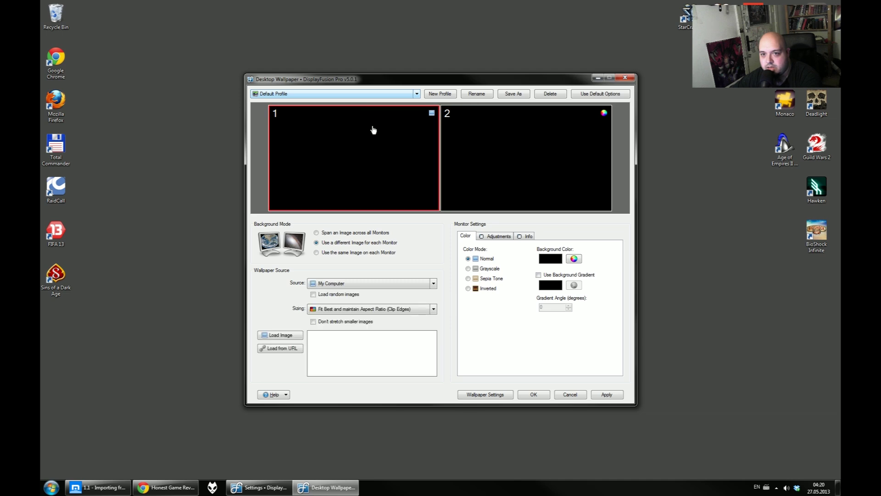
{"action": "left_click", "coordinate": [346, 94]}
{"action": "left_click", "coordinate": [346, 93]}
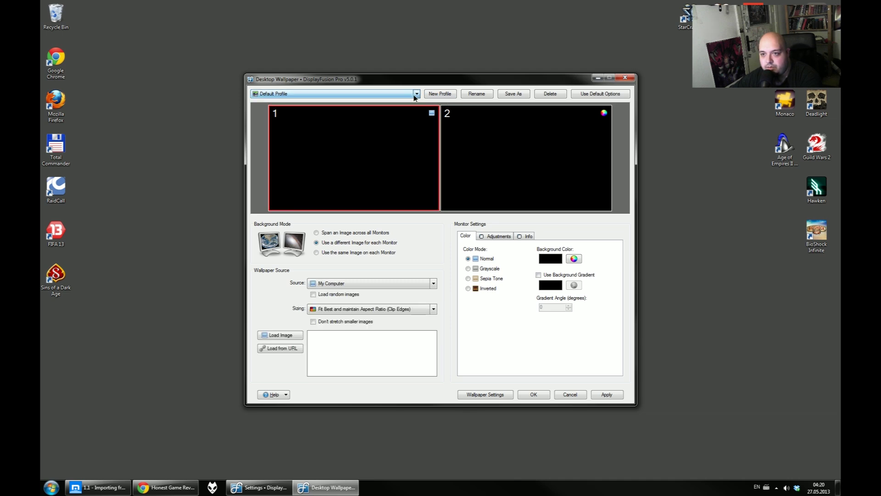
{"action": "left_click", "coordinate": [494, 172]}
{"action": "left_click", "coordinate": [386, 166]}
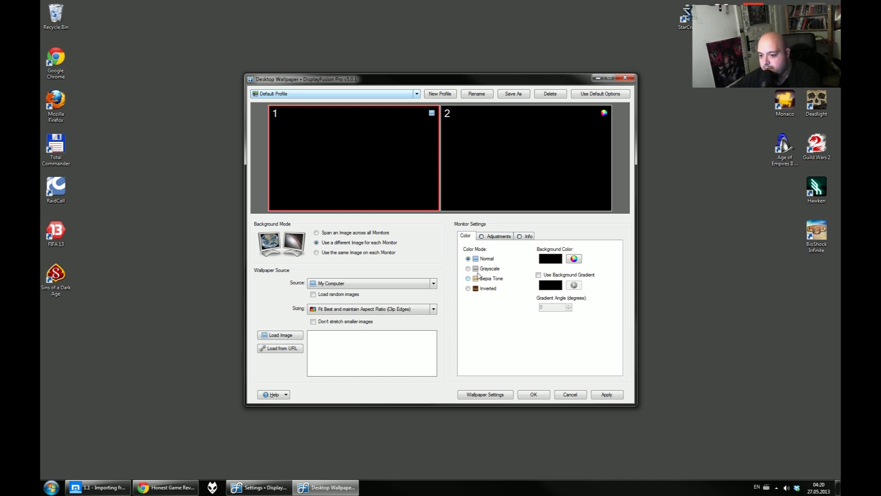
{"action": "left_click", "coordinate": [495, 398]}
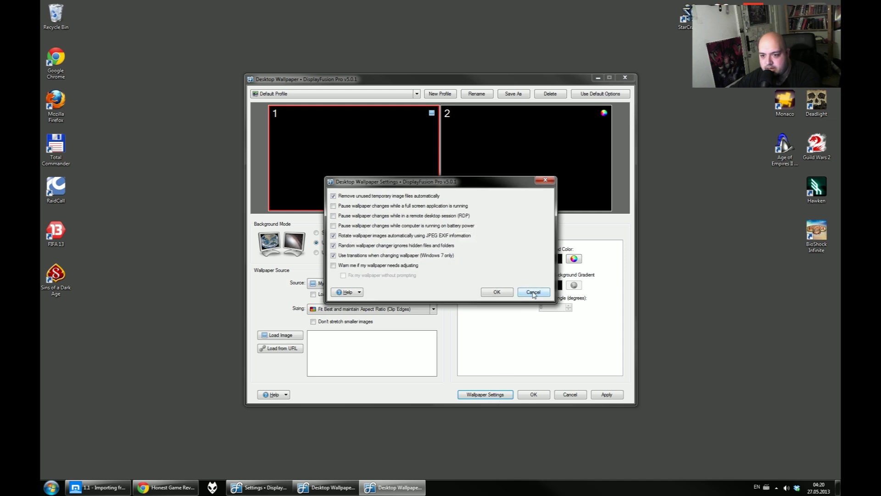
Cancel Wallpaper Settings, keep My Computer as the source, and cancel Desktop Wallpaper.
{"action": "left_click", "coordinate": [534, 295]}
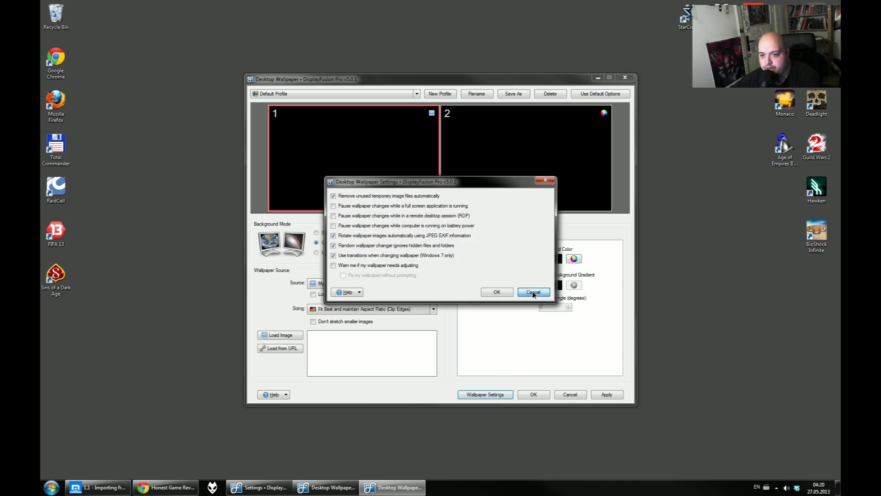
{"action": "left_click", "coordinate": [533, 294]}
{"action": "left_click", "coordinate": [395, 285]}
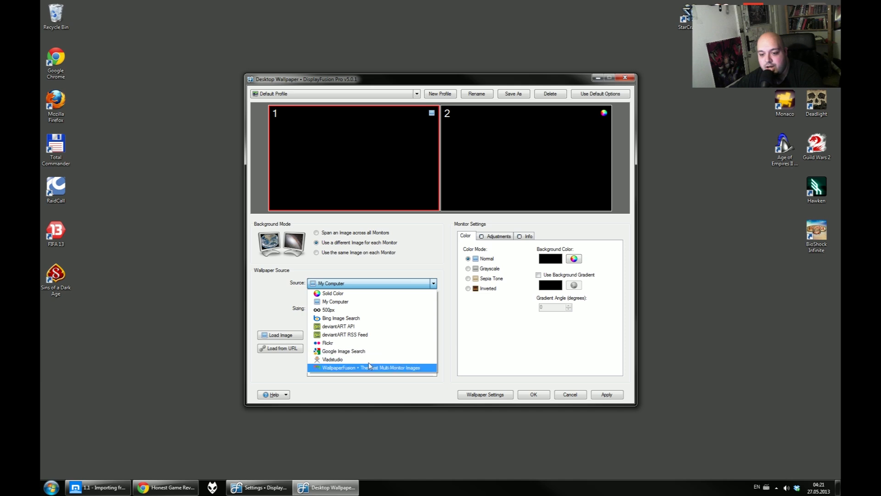
{"action": "left_click", "coordinate": [430, 393]}
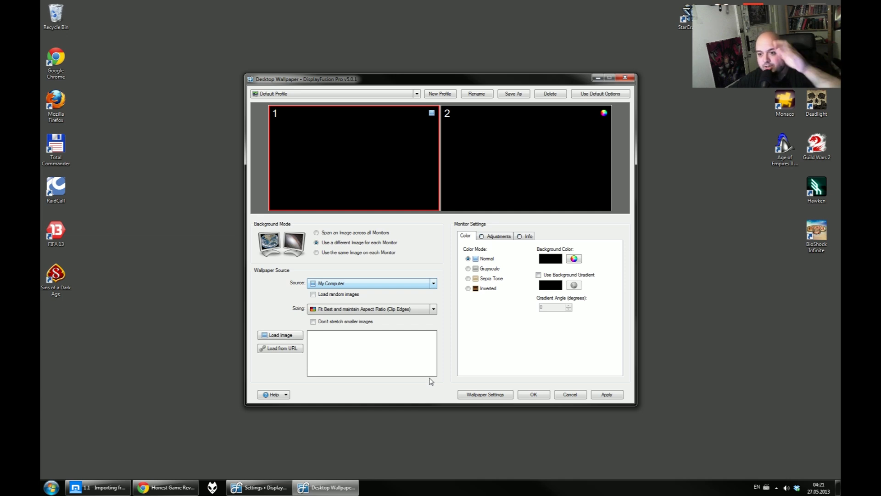
{"action": "left_click", "coordinate": [577, 395]}
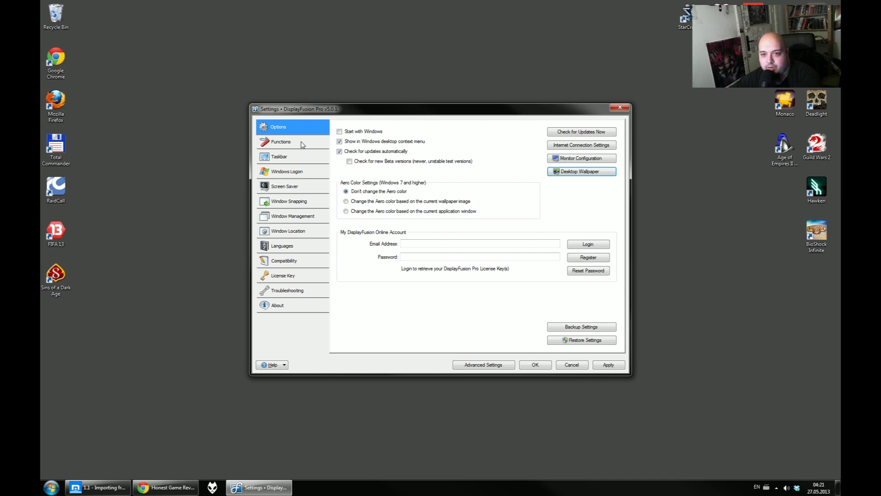
{"action": "left_click", "coordinate": [303, 145]}
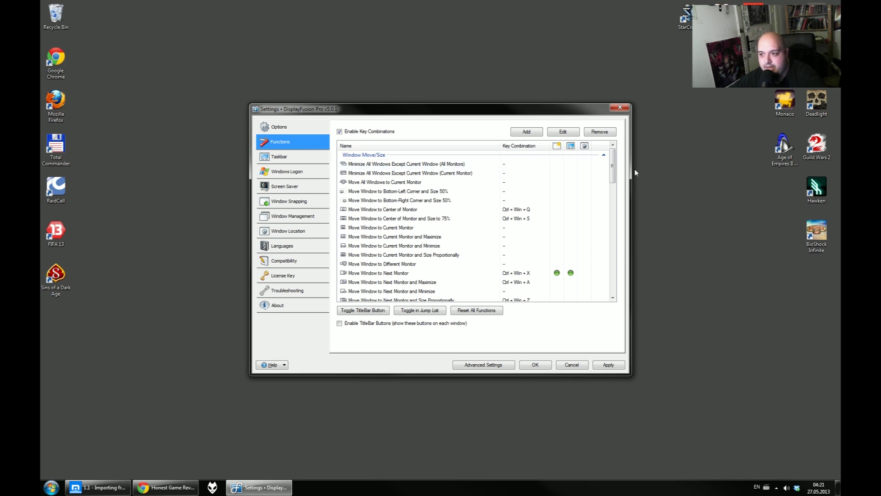
Select Move Window to Center of Monitor and centre the settings window with Ctrl+Win+Q.
{"action": "mouse_move", "coordinate": [614, 159]}
{"action": "left_mouse_down"}
{"action": "mouse_move", "coordinate": [614, 232]}
{"action": "mouse_move", "coordinate": [612, 165]}
{"action": "left_mouse_up"}
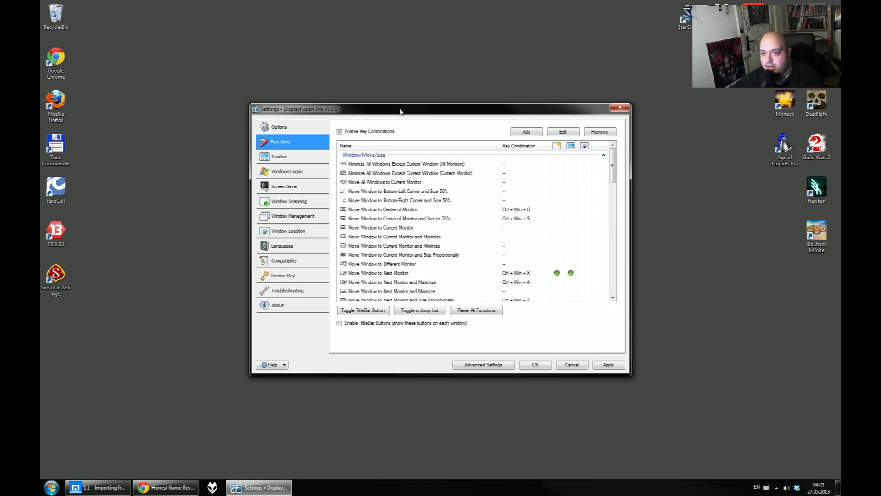
{"action": "left_click", "coordinate": [620, 107]}
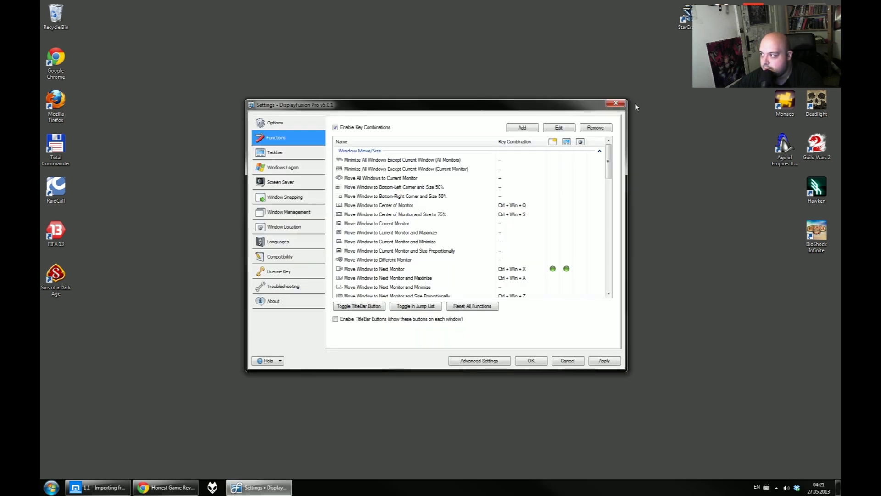
{"action": "key", "text": "alt+F4"}
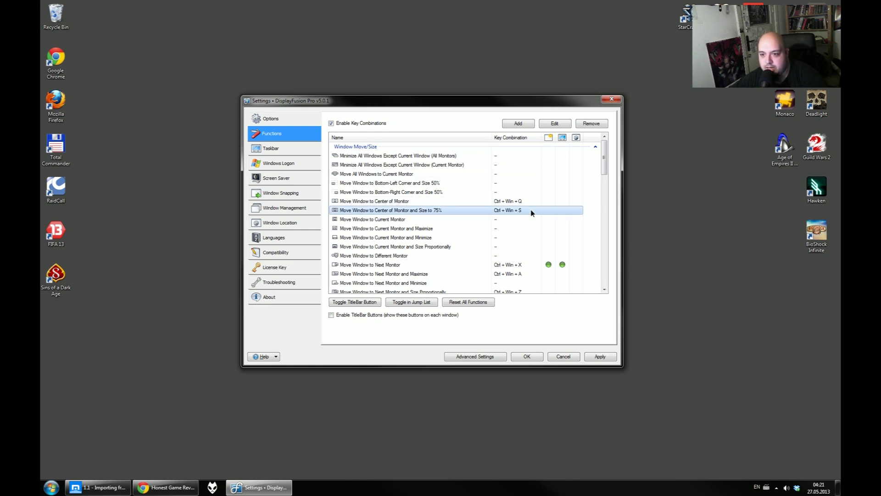
{"action": "left_click", "coordinate": [387, 203]}
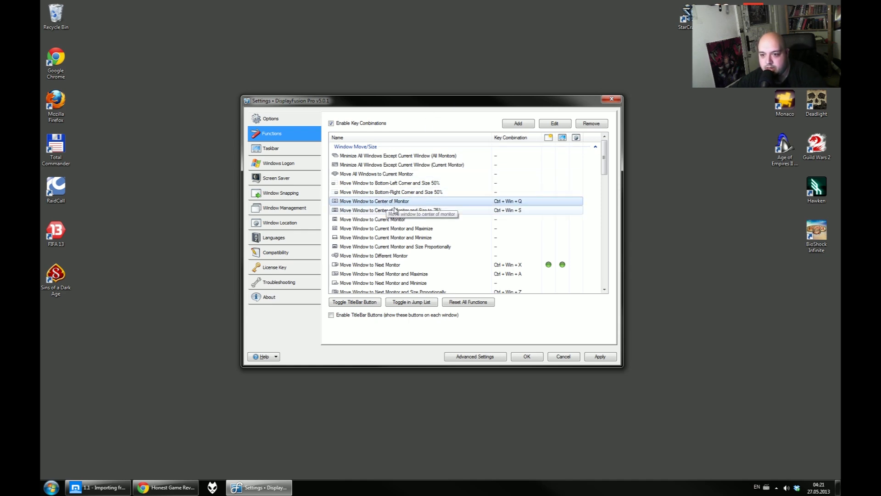
{"action": "key", "text": "ctrl+super+q"}
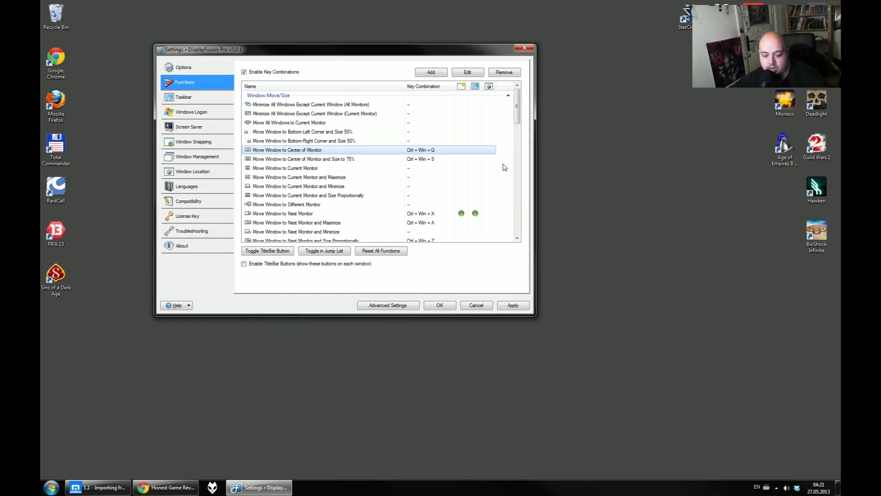
{"action": "key", "text": "ctrl+super+q"}
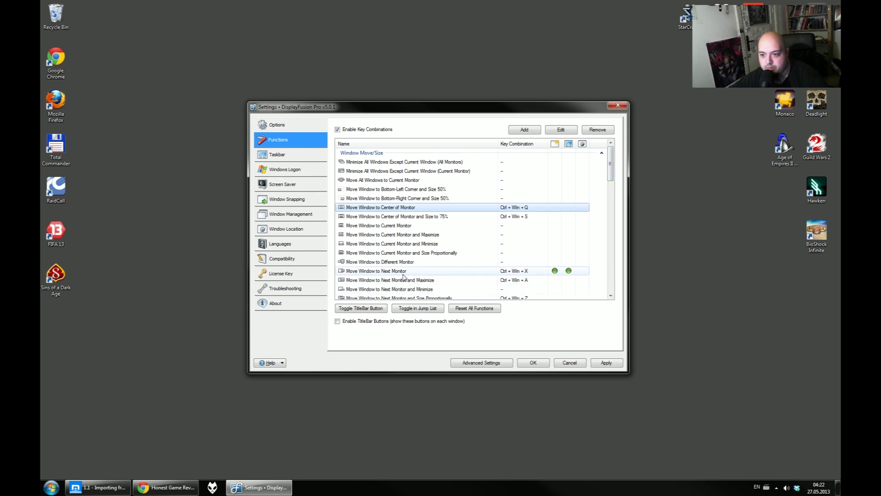
{"action": "key", "text": "Escape"}
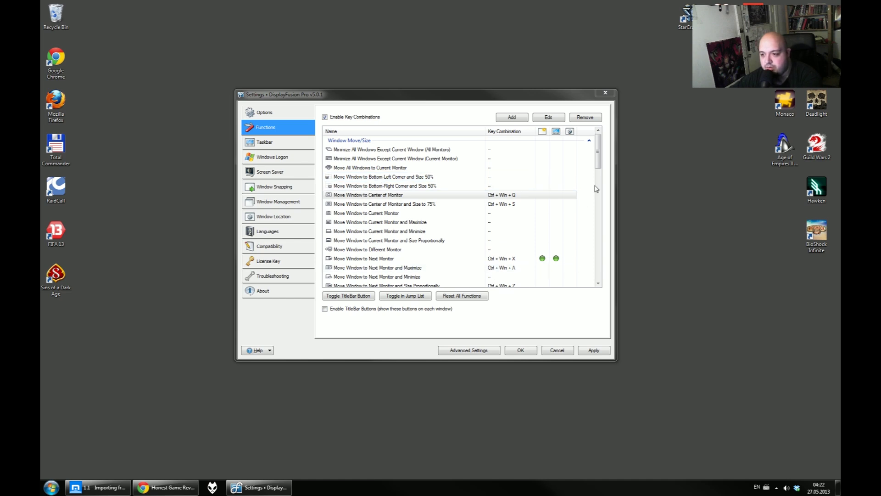
Refocus and reposition the settings window, then go to the Taskbar page.
{"action": "left_click", "coordinate": [600, 163]}
{"action": "left_click_drag", "start_coordinate": [601, 163], "coordinate": [598, 143]}
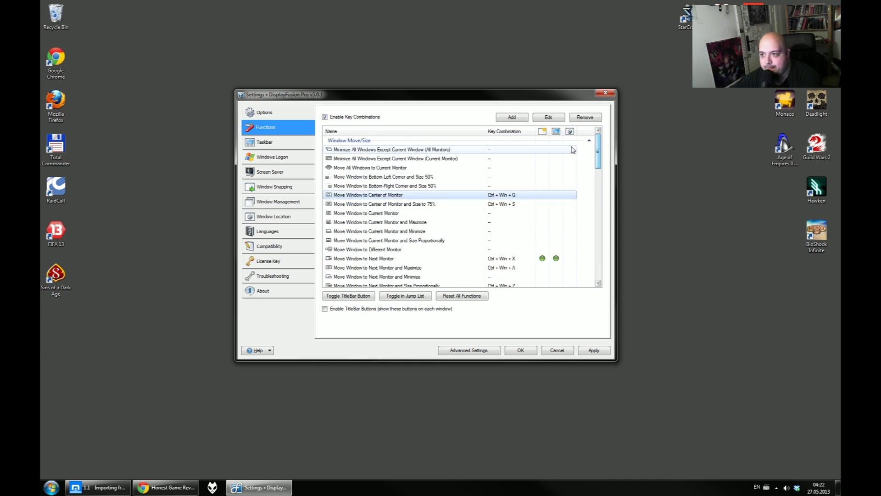
{"action": "left_click", "coordinate": [271, 146]}
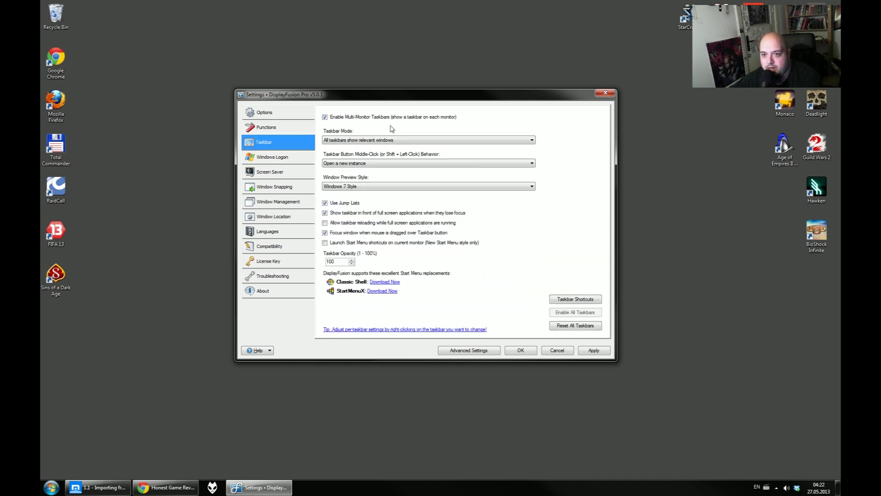
Untick Enable Multi-Monitor Taskbars and apply, then tick it again.
{"action": "left_click", "coordinate": [347, 118]}
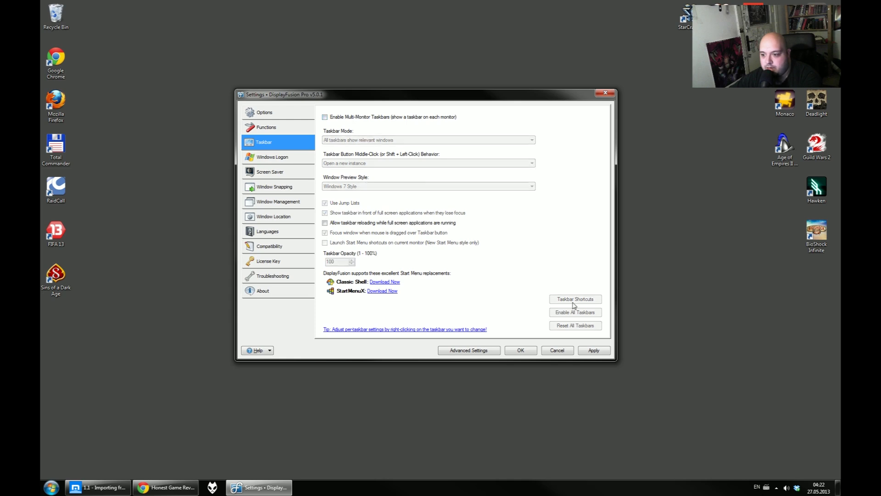
{"action": "left_click", "coordinate": [602, 352]}
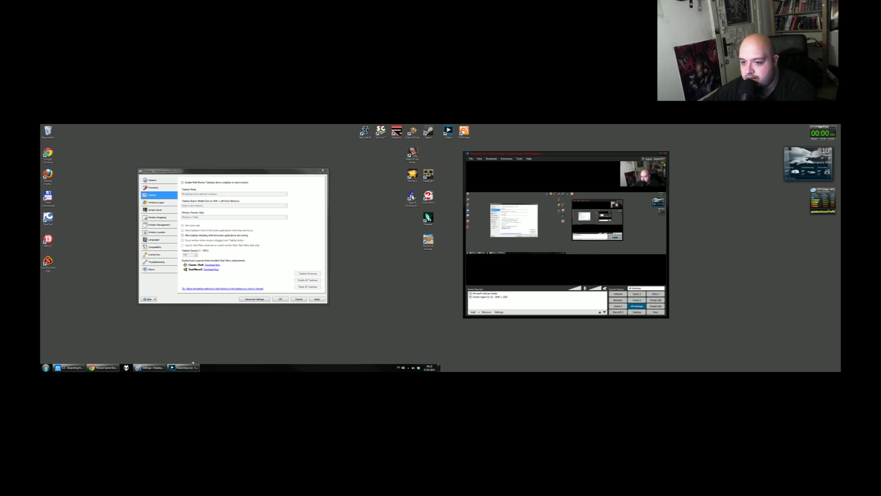
{"action": "left_click", "coordinate": [216, 183]}
Apply the re-enabled multi-monitor taskbars, keeping Windows 7 Style window previews.
{"action": "left_click", "coordinate": [316, 299]}
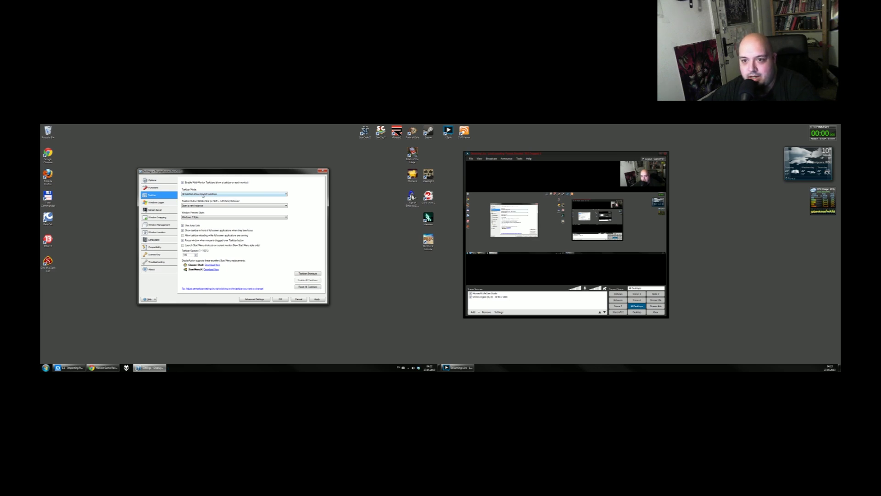
{"action": "left_click", "coordinate": [205, 217]}
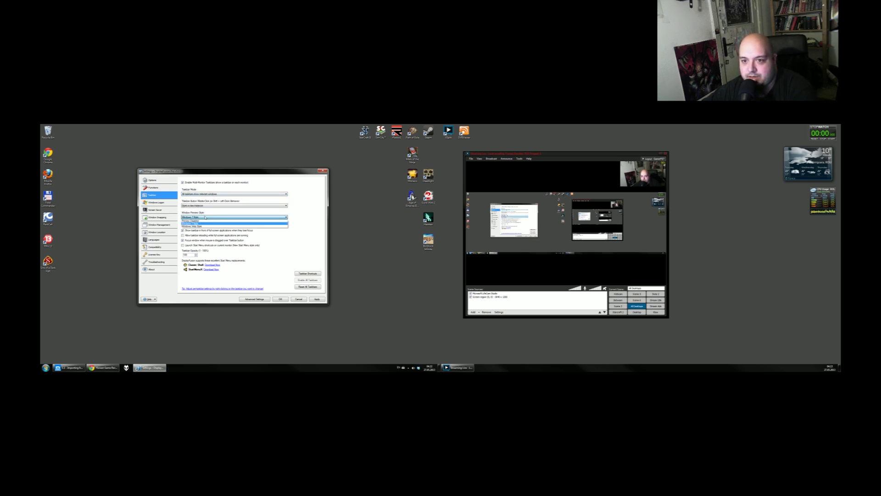
{"action": "left_click", "coordinate": [202, 222]}
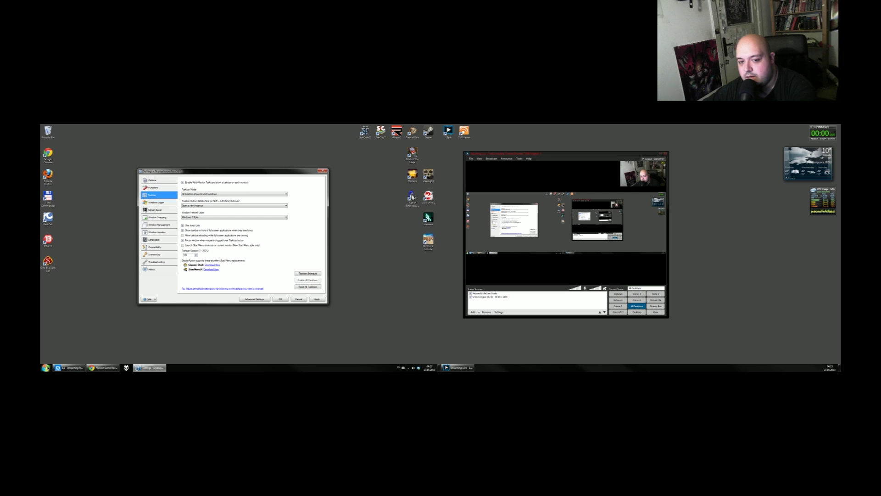
{"action": "key", "text": "super"}
{"action": "key", "text": "Escape"}
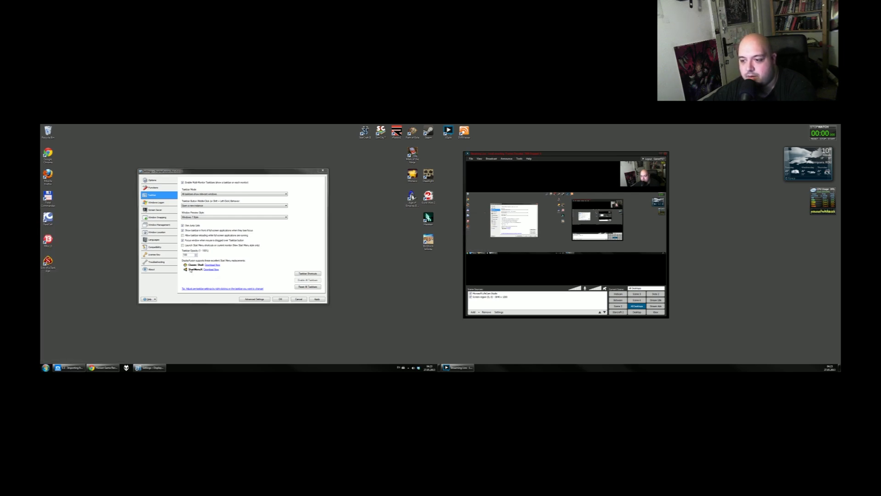
{"action": "left_click", "coordinate": [315, 275]}
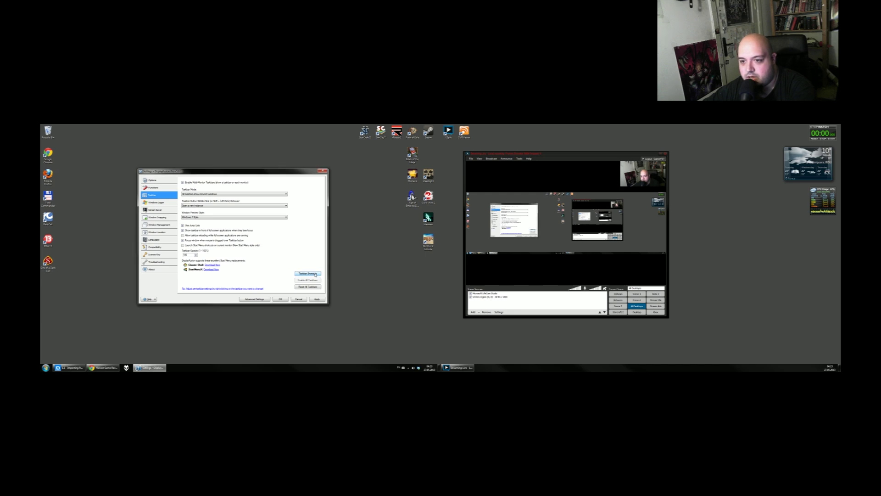
Add a website taskbar shortcut 'htcom' and apply the taskbar settings.
{"action": "left_click", "coordinate": [315, 274]}
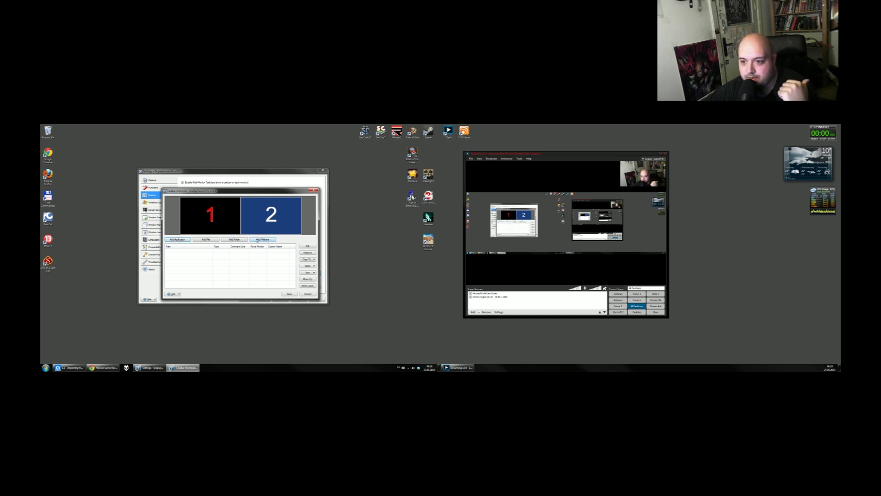
{"action": "left_click", "coordinate": [260, 240]}
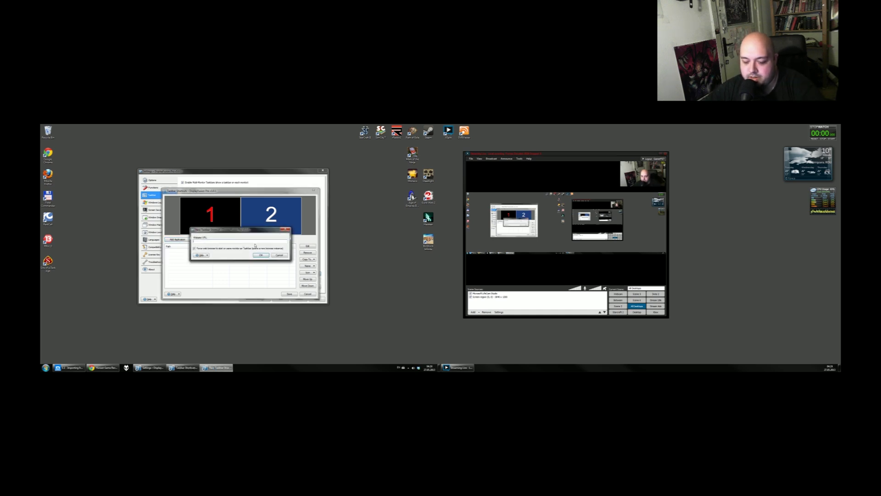
{"action": "type", "text": "http://"}
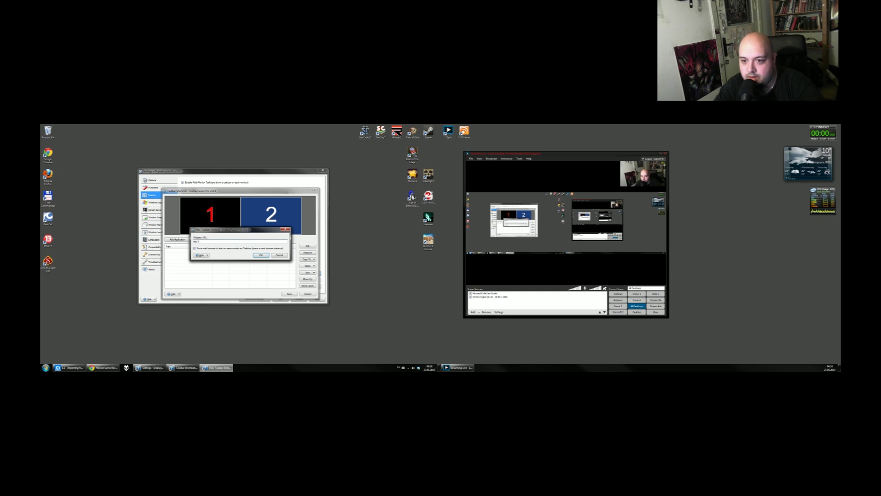
{"action": "type", "text": "com"}
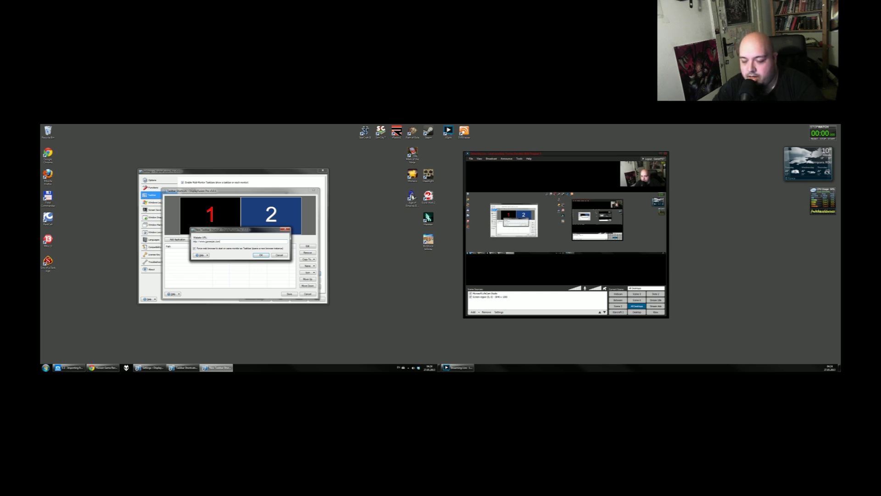
{"action": "left_click", "coordinate": [261, 255]}
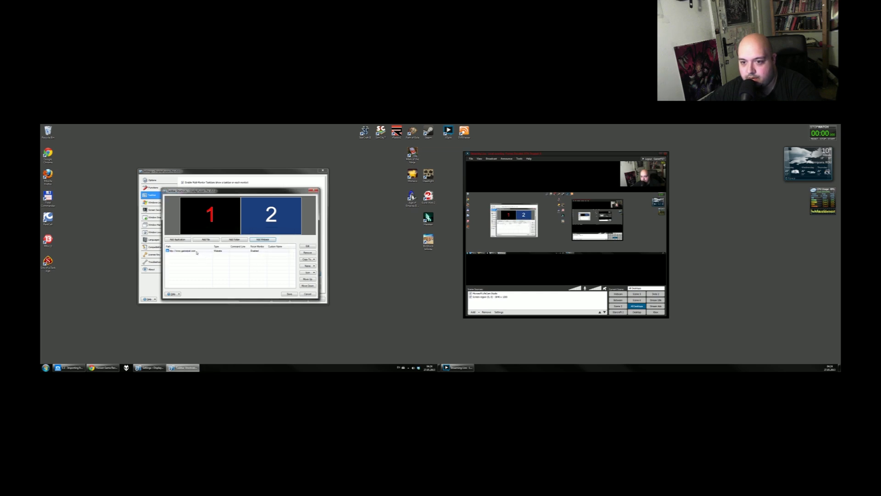
{"action": "left_click", "coordinate": [197, 252]}
{"action": "left_click", "coordinate": [289, 294]}
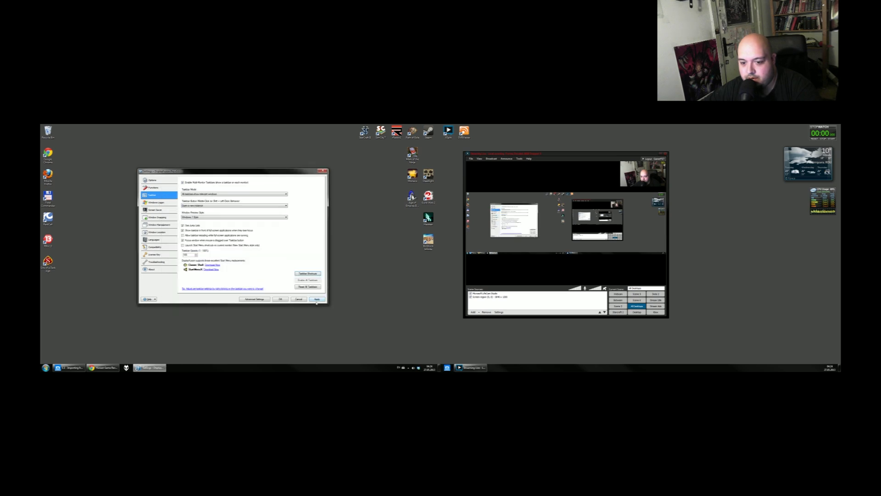
{"action": "left_click", "coordinate": [317, 300]}
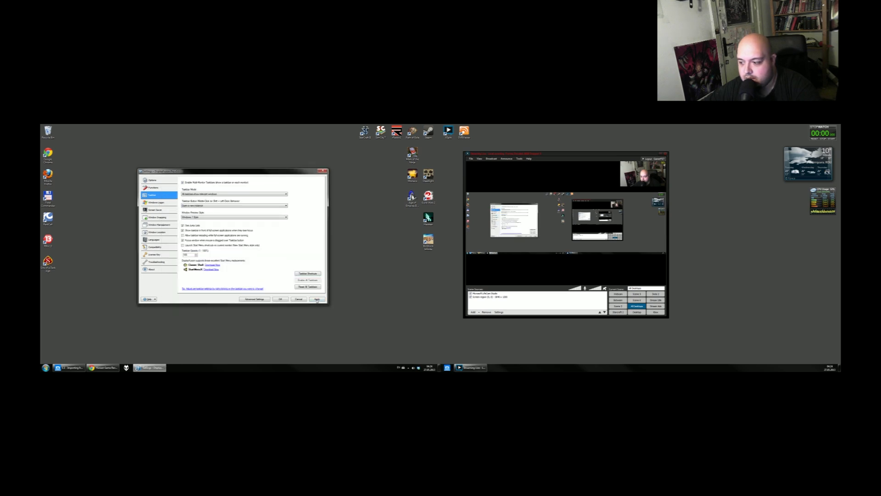
Remove the website shortcut and save the Taskbar Shortcuts editor.
{"action": "mouse_move", "coordinate": [452, 369]}
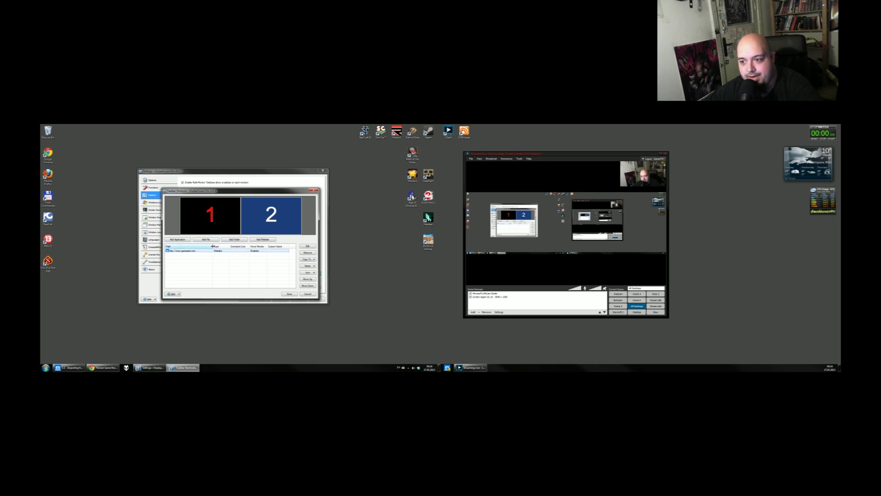
{"action": "left_click", "coordinate": [309, 253]}
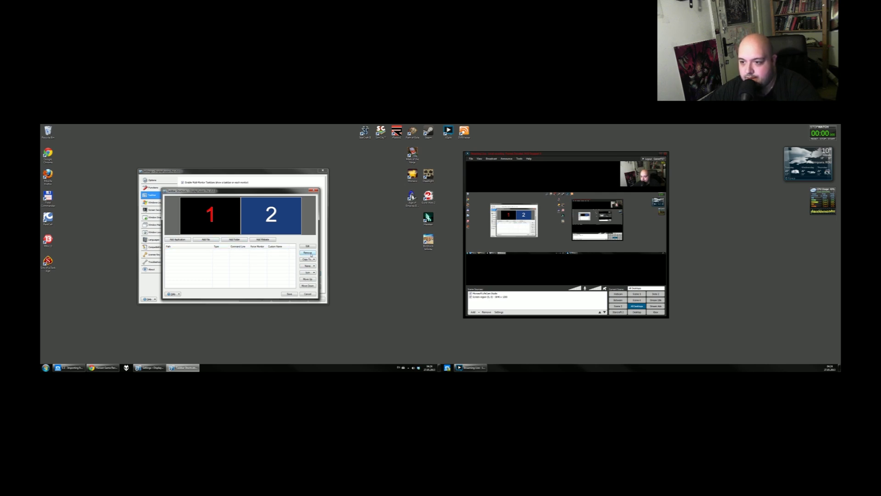
{"action": "left_click", "coordinate": [290, 295]}
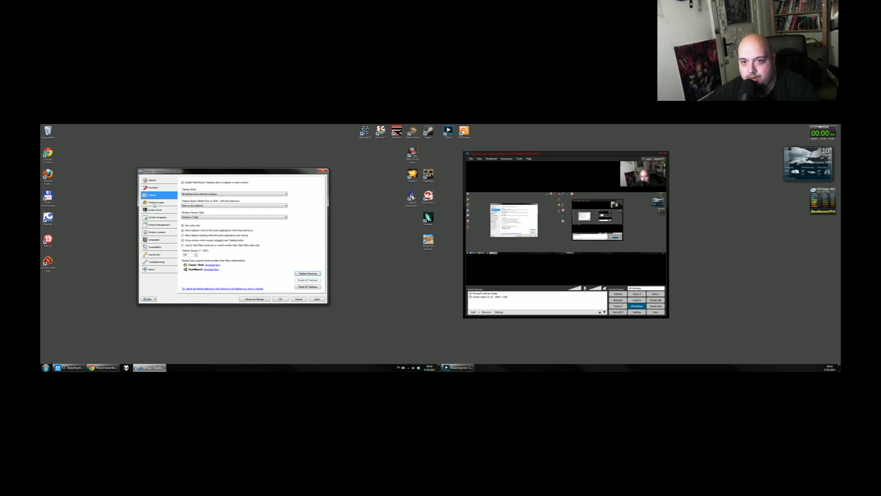
{"action": "left_click", "coordinate": [155, 203]}
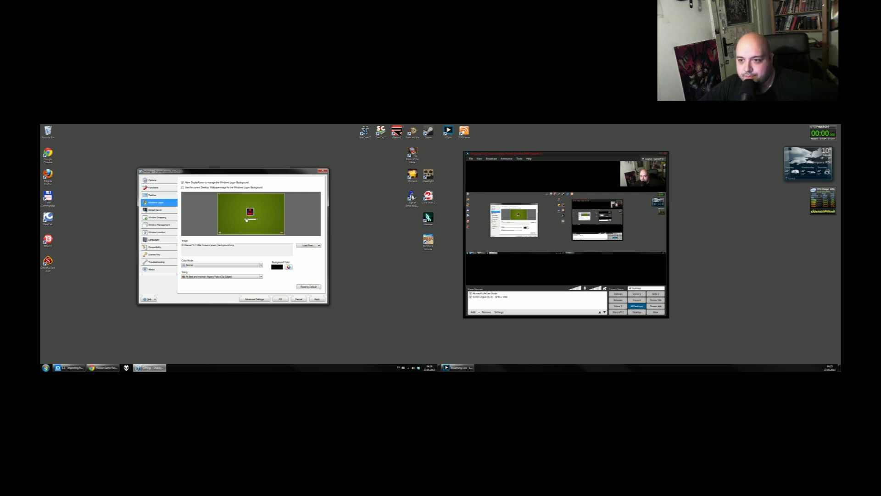
Keep the Normal logon colour mode, glance at background sources, then go to Screen Saver.
{"action": "left_click", "coordinate": [216, 266]}
{"action": "left_click", "coordinate": [216, 269]}
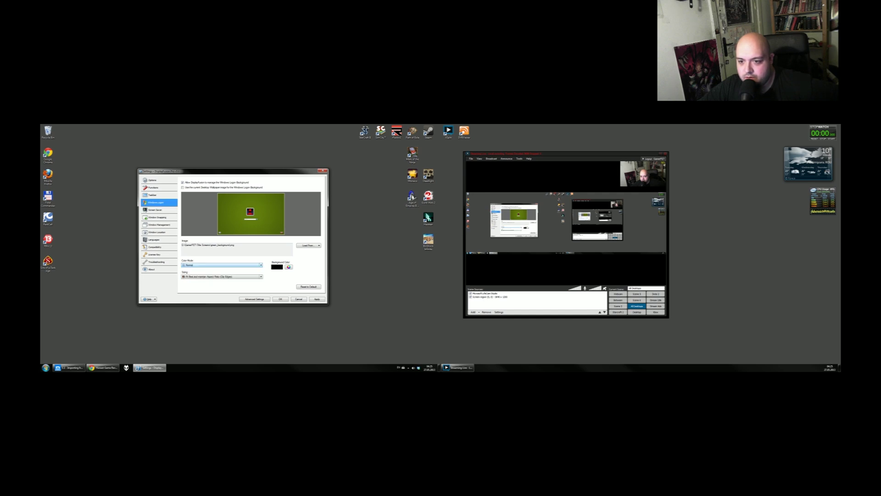
{"action": "left_click", "coordinate": [309, 247]}
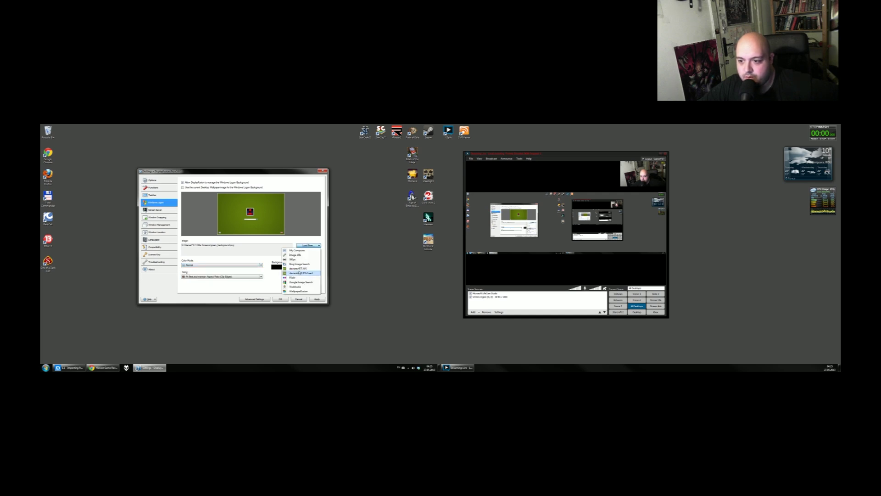
{"action": "left_click", "coordinate": [304, 207]}
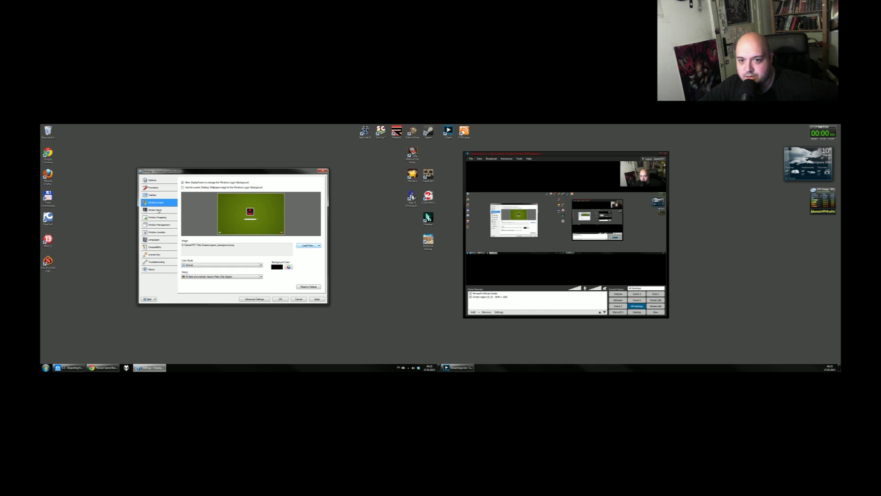
{"action": "left_click", "coordinate": [156, 210]}
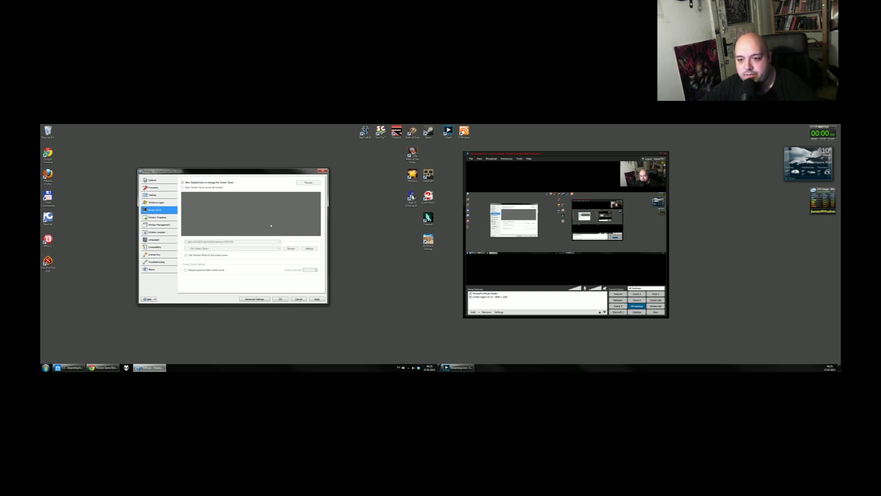
Test edge snapping by dragging the settings window into the monitor's top-left corner.
{"action": "left_click", "coordinate": [166, 220]}
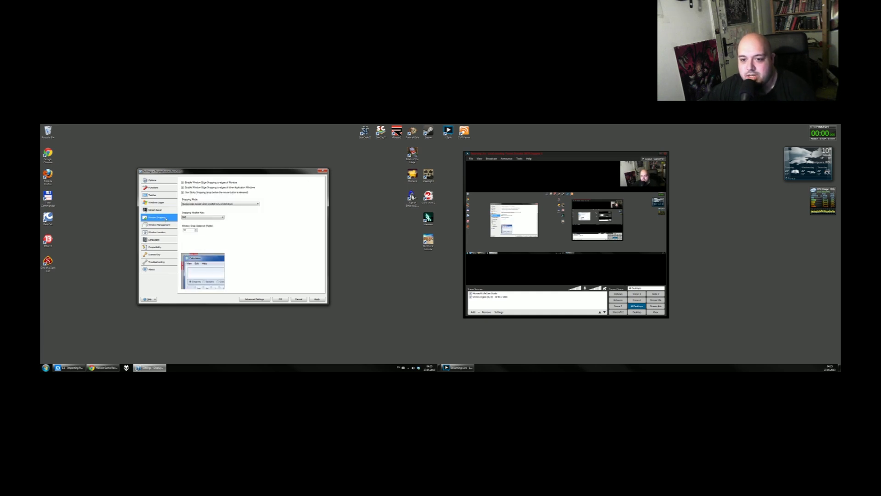
{"action": "left_click_drag", "start_coordinate": [228, 172], "coordinate": [247, 140]}
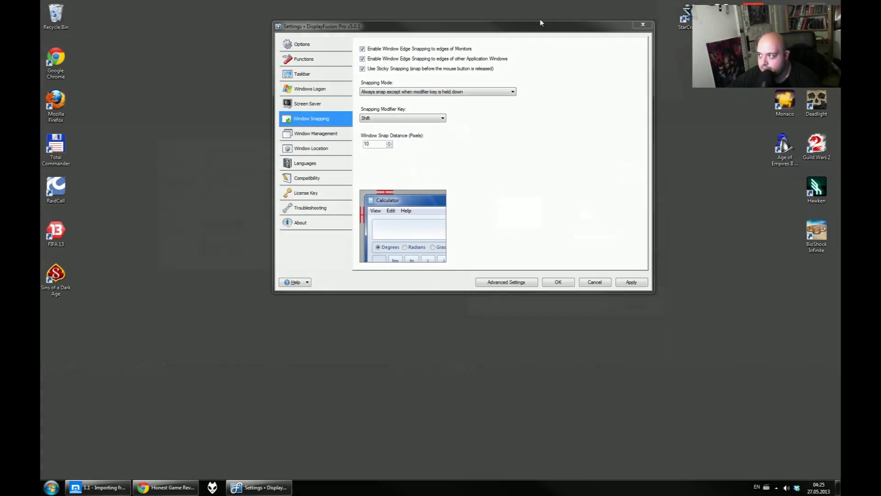
{"action": "left_click_drag", "start_coordinate": [522, 21], "coordinate": [511, 71]}
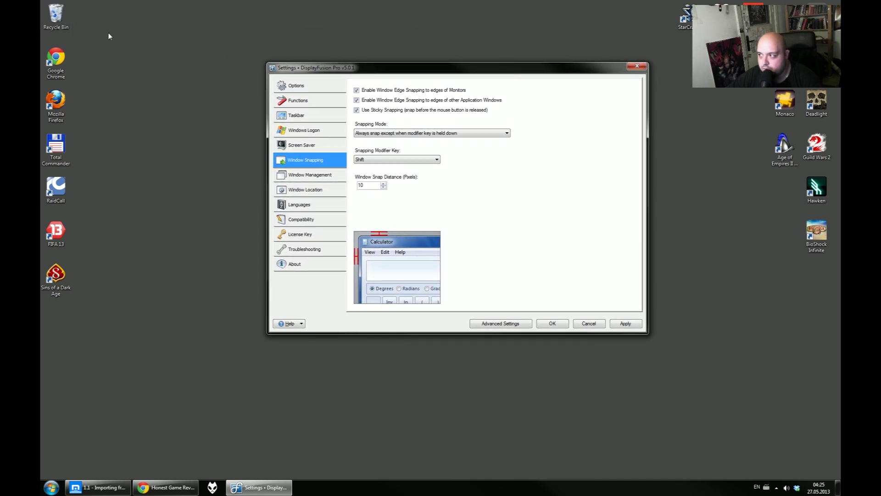
{"action": "left_click_drag", "start_coordinate": [384, 72], "coordinate": [170, 21]}
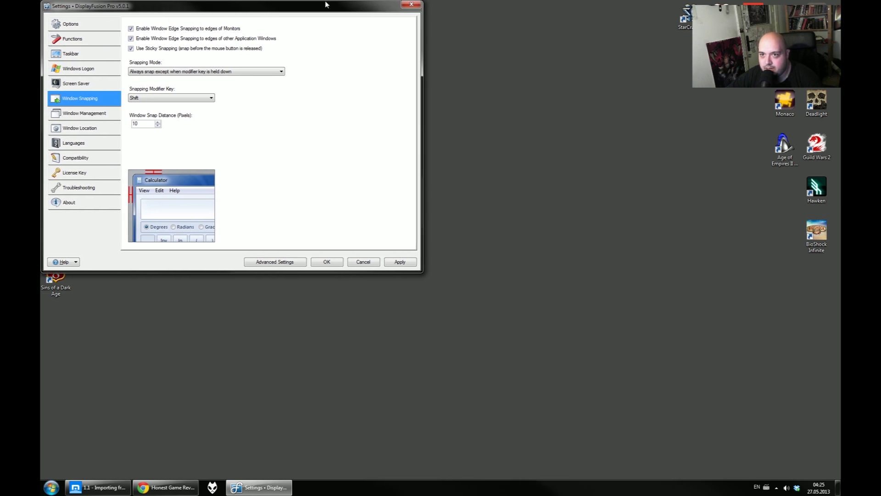
{"action": "left_click_drag", "start_coordinate": [328, 7], "coordinate": [495, 120]}
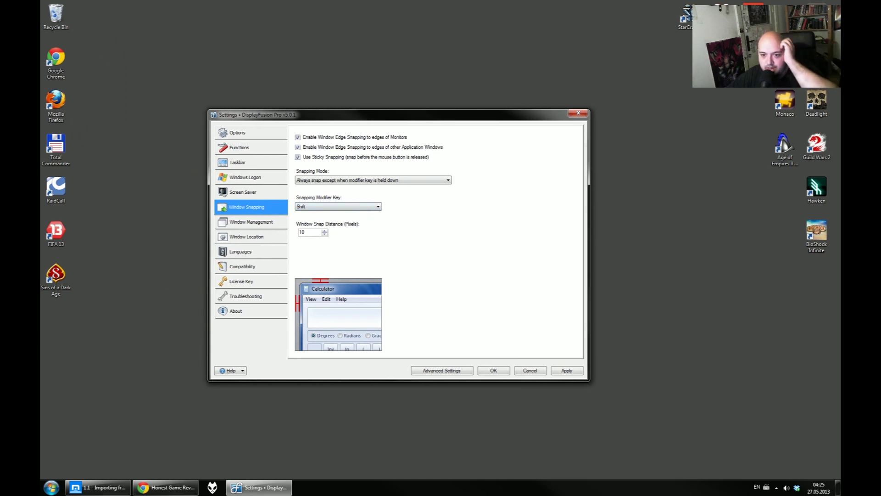
Set Window Snap Distance to 100, apply, and test the wider snap.
{"action": "left_click_drag", "start_coordinate": [306, 233], "coordinate": [292, 231]}
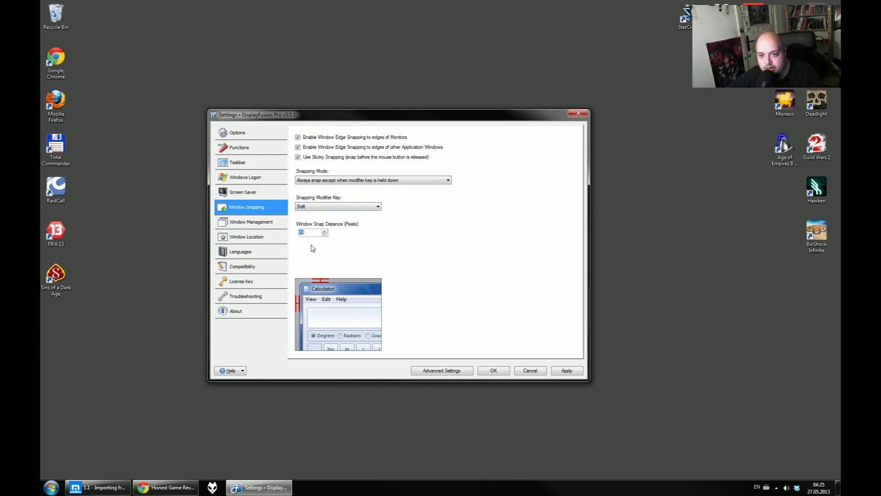
{"action": "type", "text": "100"}
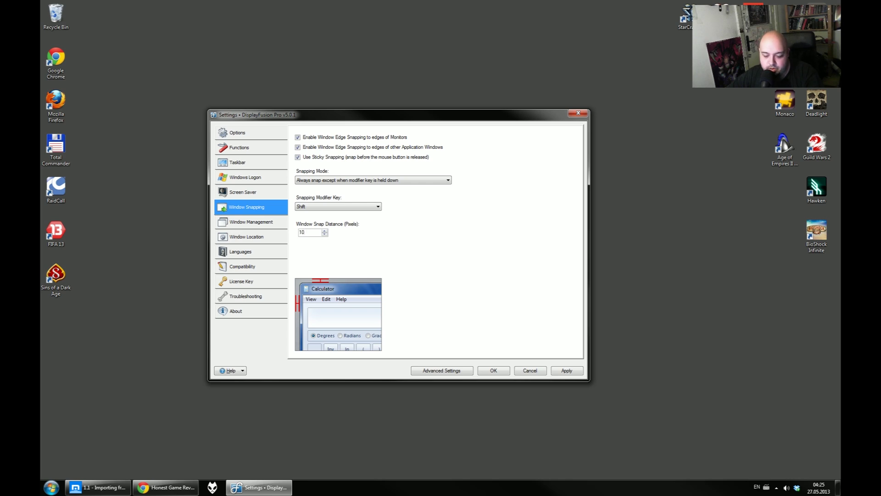
{"action": "left_click", "coordinate": [570, 374]}
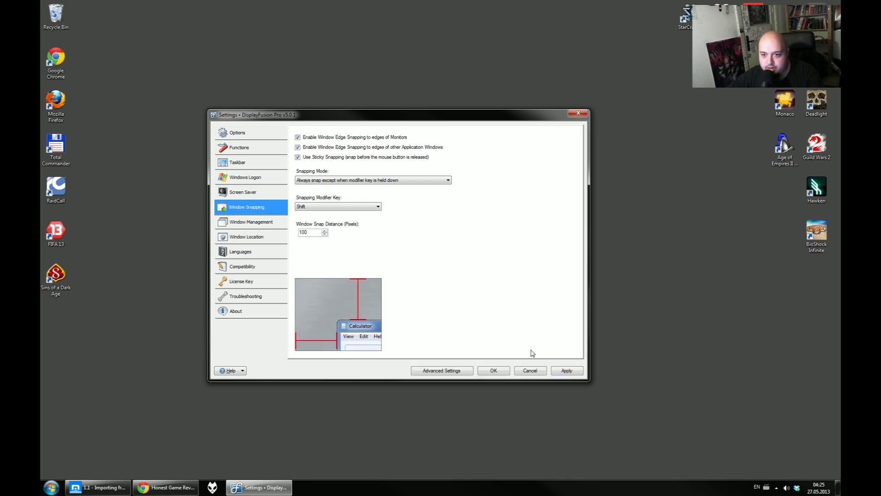
{"action": "left_click_drag", "start_coordinate": [418, 115], "coordinate": [442, 108]}
Restore the snap distance to 10, apply, and test snapping against the screen top.
{"action": "left_click", "coordinate": [328, 224]}
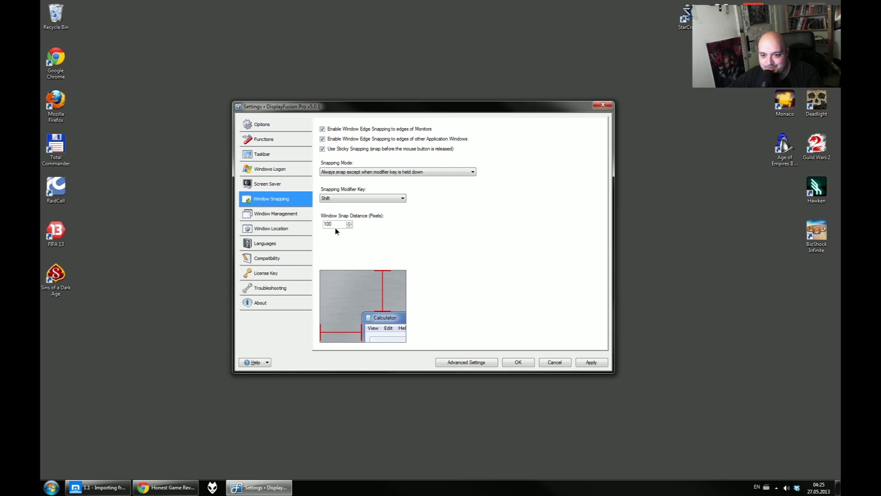
{"action": "key", "text": "Delete"}
{"action": "left_click", "coordinate": [590, 362]}
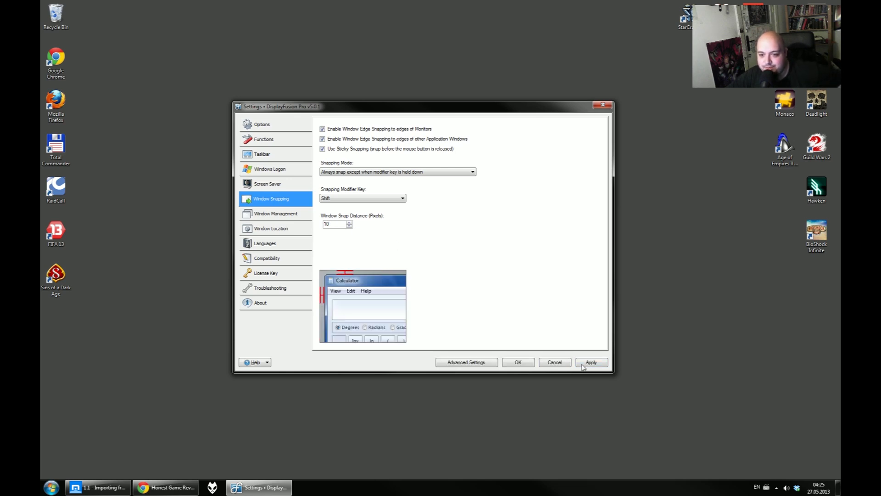
{"action": "left_click_drag", "start_coordinate": [352, 111], "coordinate": [552, 119]}
{"action": "left_click_drag", "start_coordinate": [564, 109], "coordinate": [433, 97]}
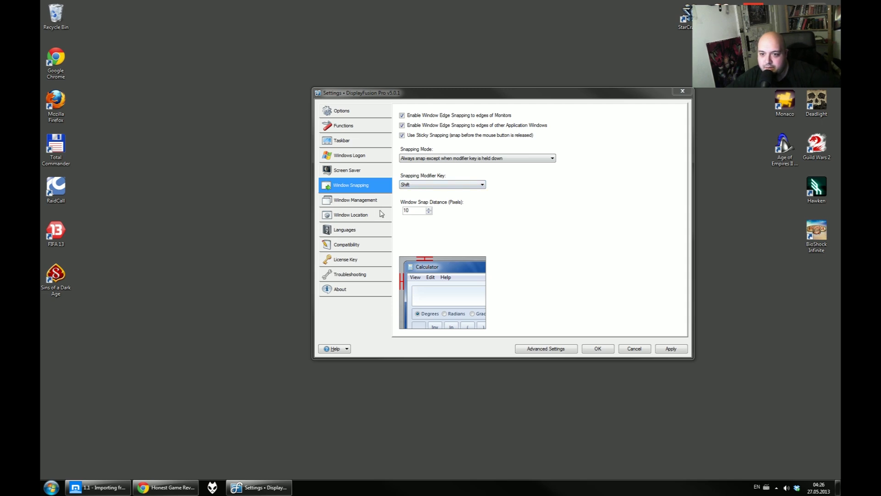
{"action": "left_click", "coordinate": [367, 204]}
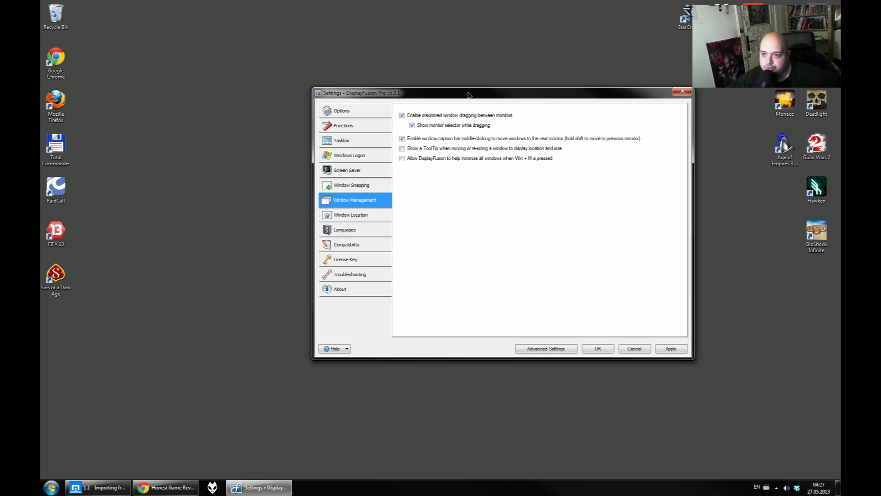
Reposition the settings window and the streaming app window on the second monitor.
{"action": "left_click_drag", "start_coordinate": [468, 95], "coordinate": [463, 118]}
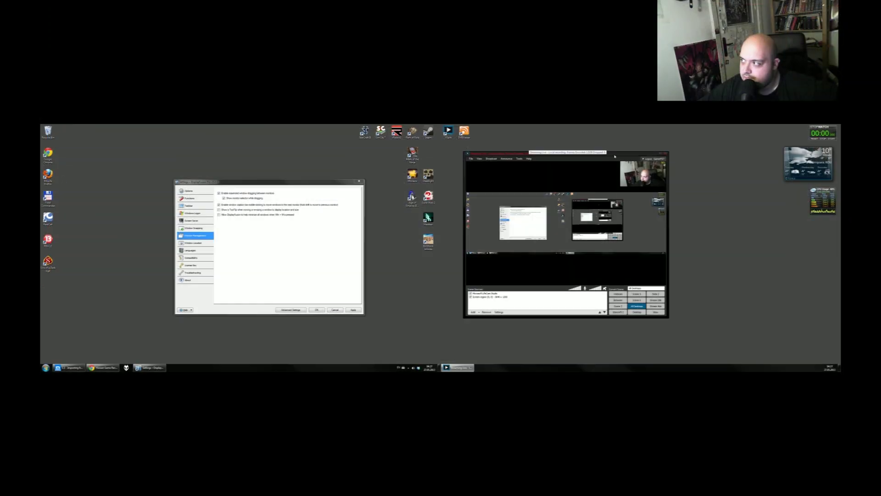
{"action": "mouse_move", "coordinate": [615, 156]}
{"action": "left_mouse_down"}
{"action": "mouse_move", "coordinate": [622, 163]}
{"action": "mouse_move", "coordinate": [662, 149]}
{"action": "mouse_move", "coordinate": [629, 157]}
{"action": "left_mouse_up"}
{"action": "left_click", "coordinate": [535, 174]}
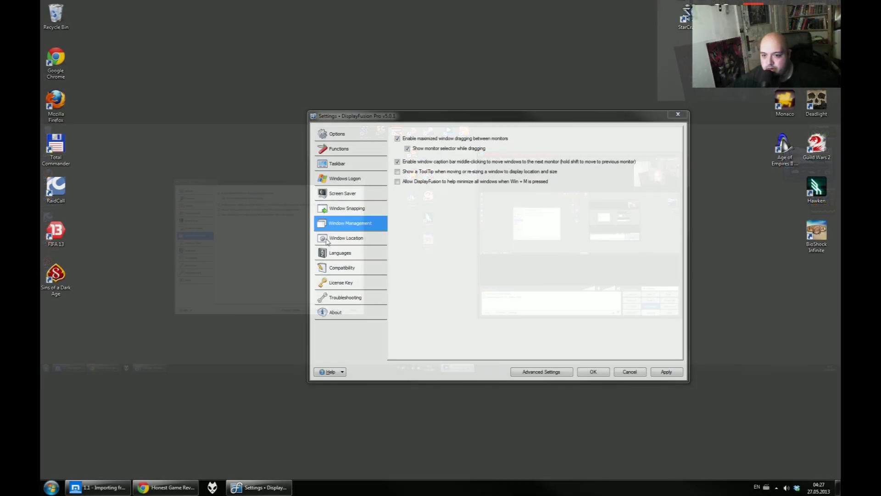
{"action": "left_click", "coordinate": [341, 239]}
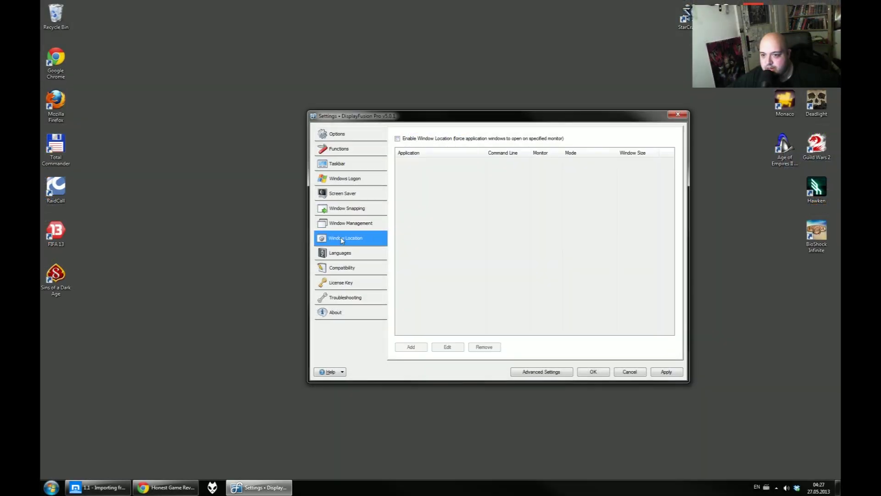
{"action": "left_click", "coordinate": [428, 140]}
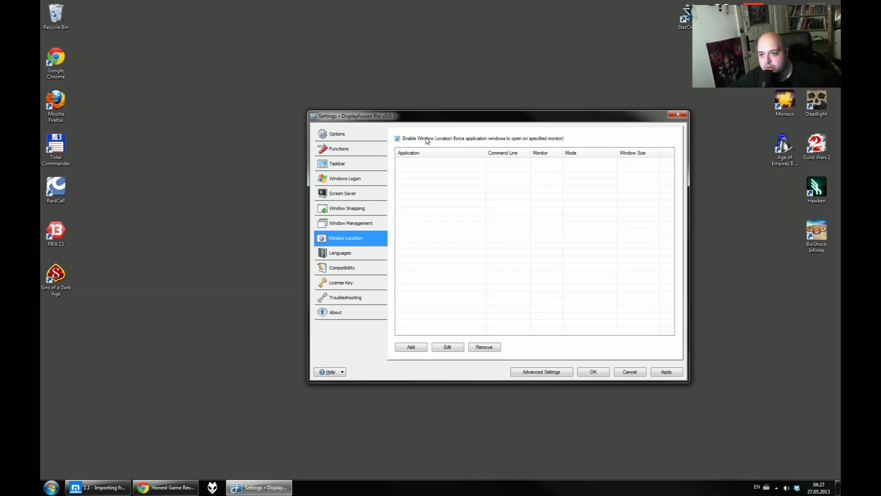
{"action": "left_click", "coordinate": [413, 350]}
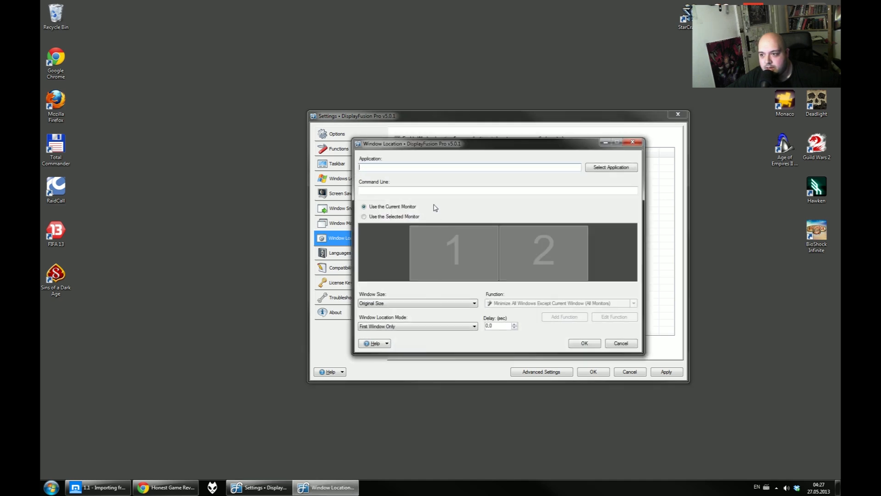
{"action": "left_click", "coordinate": [624, 168]}
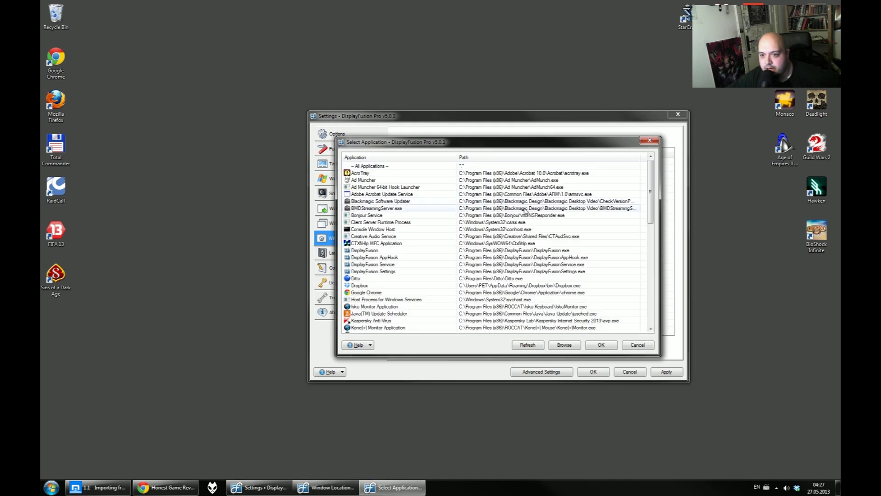
{"action": "scroll", "coordinate": [420, 280], "scroll_direction": "down", "scroll_amount": 9}
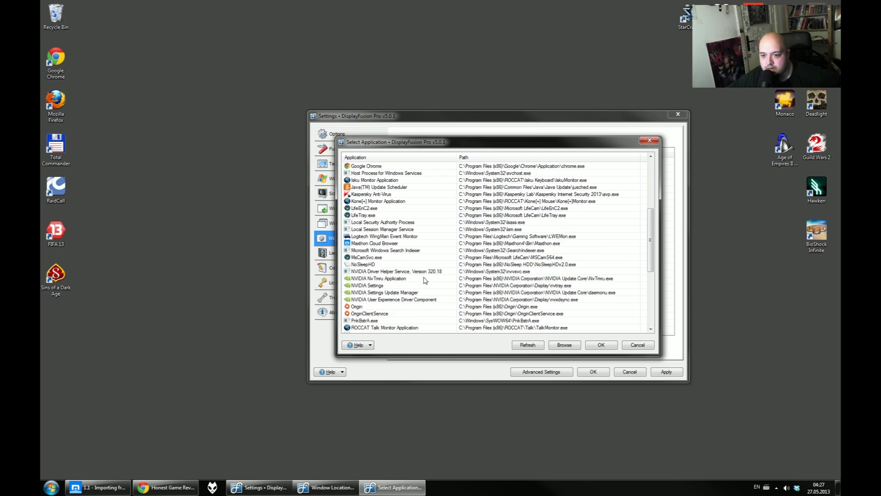
{"action": "scroll", "coordinate": [425, 281], "scroll_direction": "down", "scroll_amount": 3}
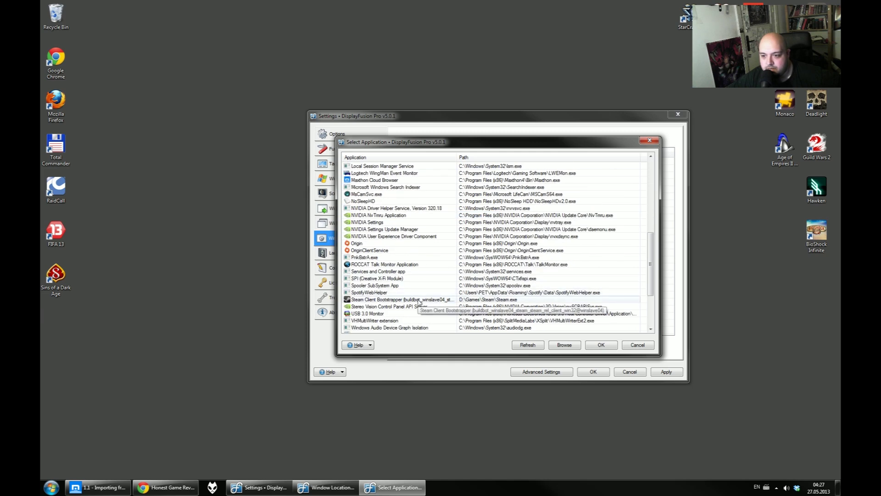
{"action": "left_click", "coordinate": [419, 301]}
{"action": "left_click", "coordinate": [595, 348]}
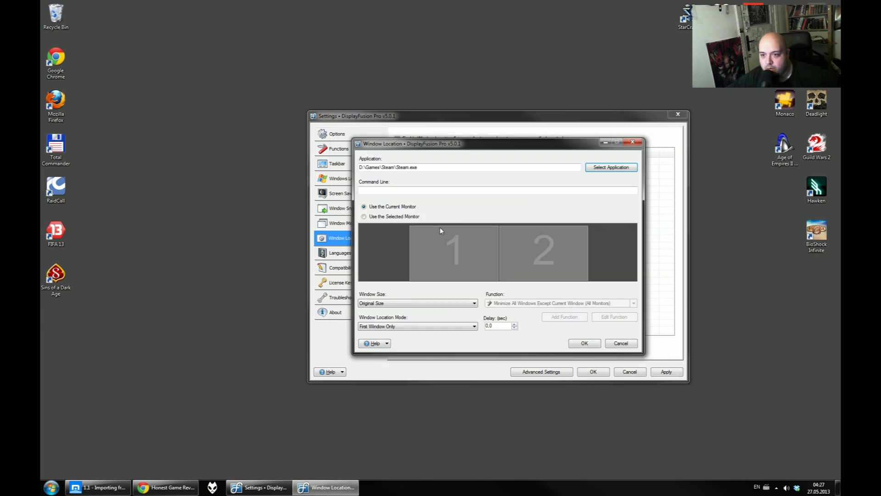
{"action": "left_click", "coordinate": [385, 217]}
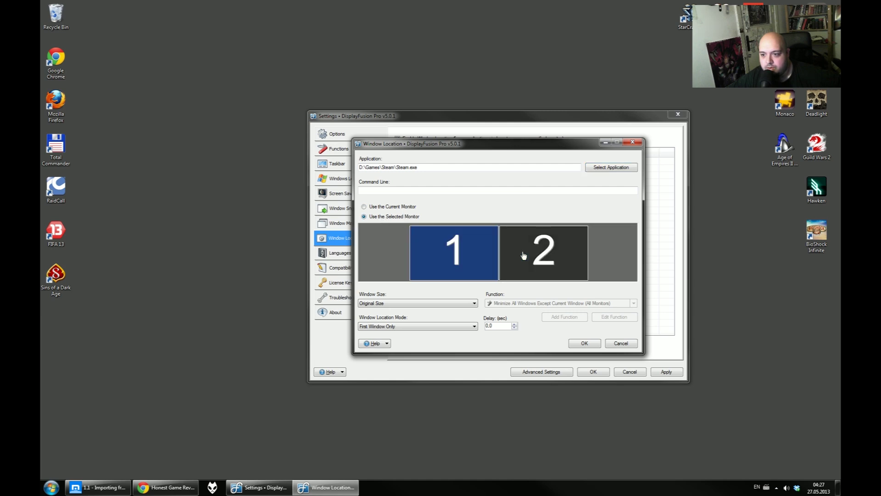
{"action": "left_click", "coordinate": [551, 260]}
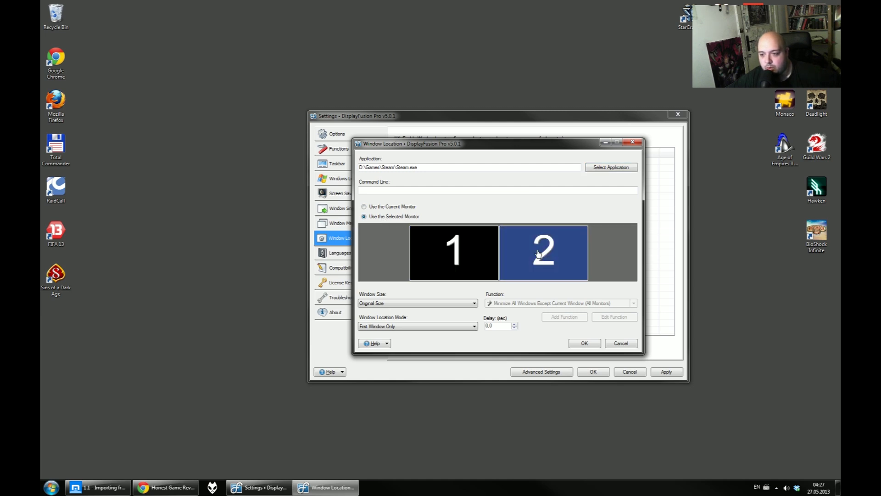
{"action": "left_click", "coordinate": [621, 343]}
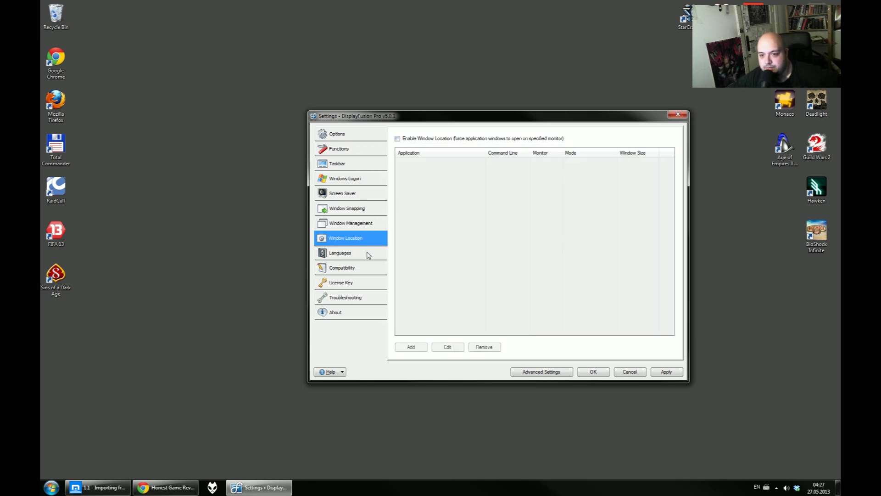
{"action": "left_click", "coordinate": [367, 252]}
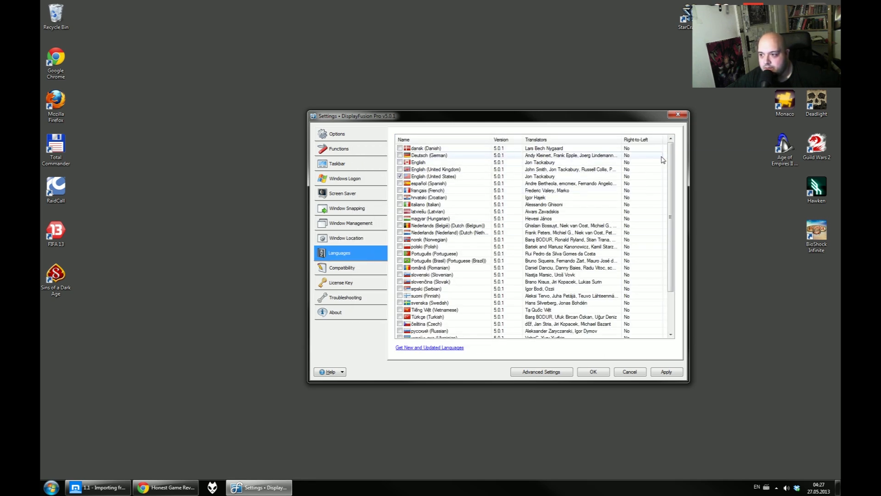
Step through Compatibility and Troubleshooting to the About credits, then show hidden tray icons.
{"action": "mouse_move", "coordinate": [672, 158]}
{"action": "left_mouse_down"}
{"action": "mouse_move", "coordinate": [671, 184]}
{"action": "mouse_move", "coordinate": [676, 146]}
{"action": "left_mouse_up"}
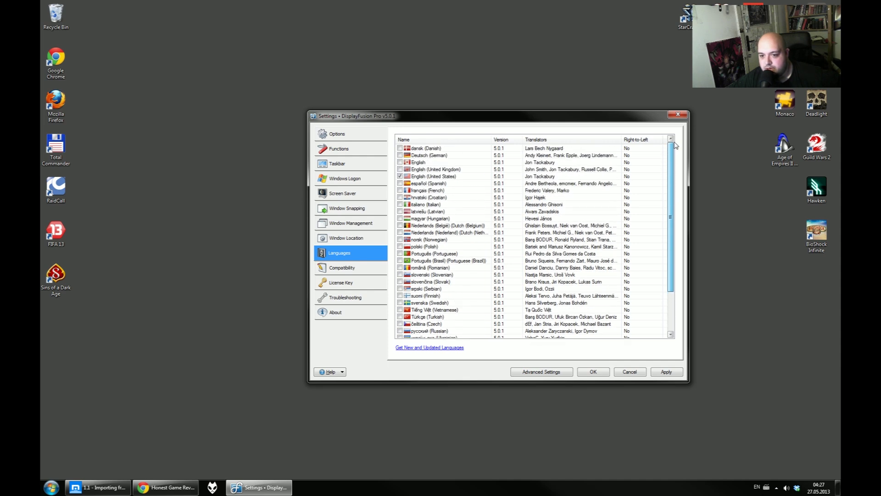
{"action": "left_click", "coordinate": [375, 270]}
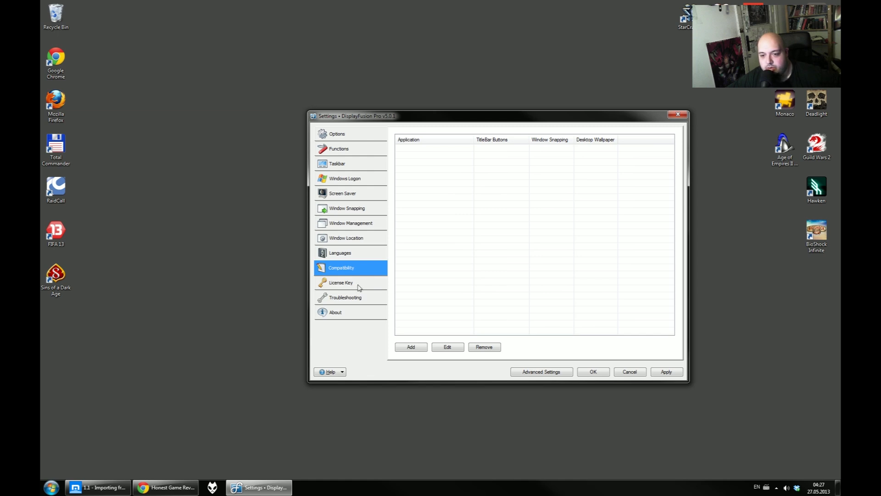
{"action": "left_click", "coordinate": [345, 298]}
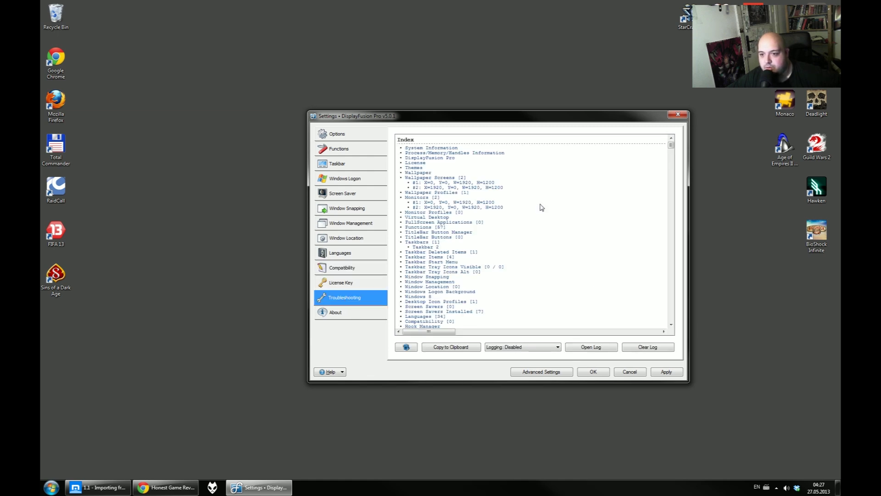
{"action": "left_click", "coordinate": [348, 314]}
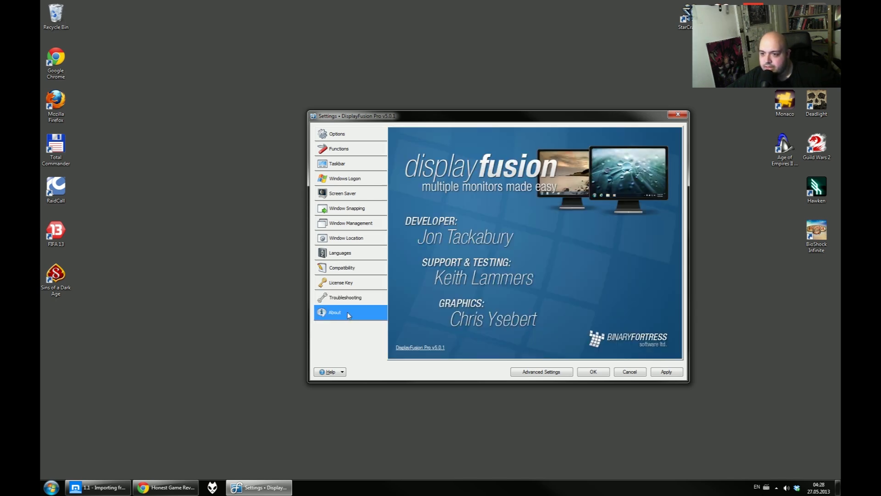
{"action": "left_click", "coordinate": [778, 488]}
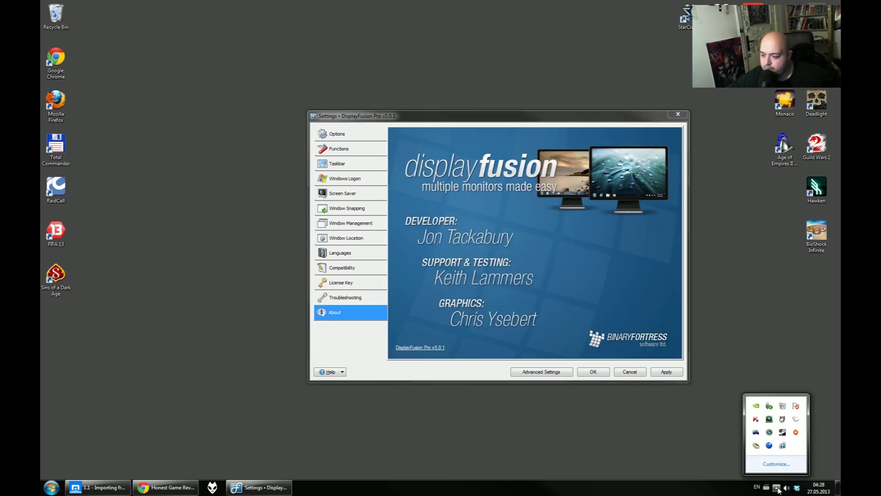
{"action": "right_click", "coordinate": [783, 446]}
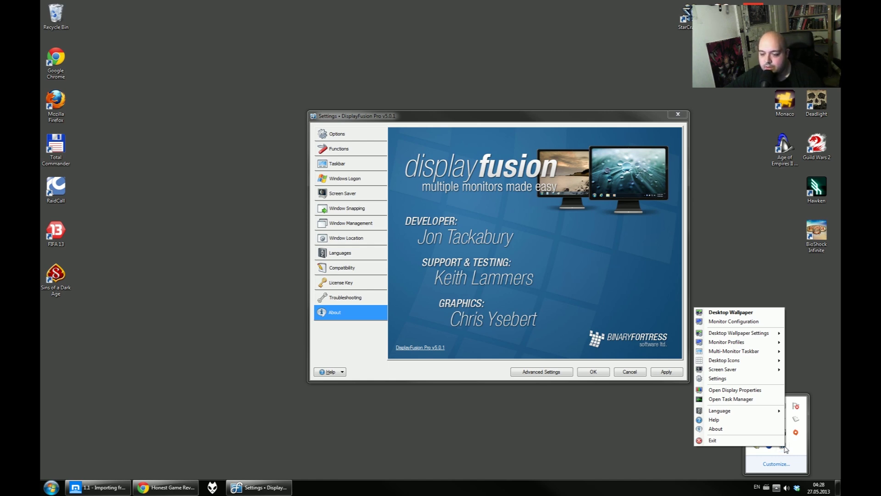
{"action": "left_click", "coordinate": [502, 321]}
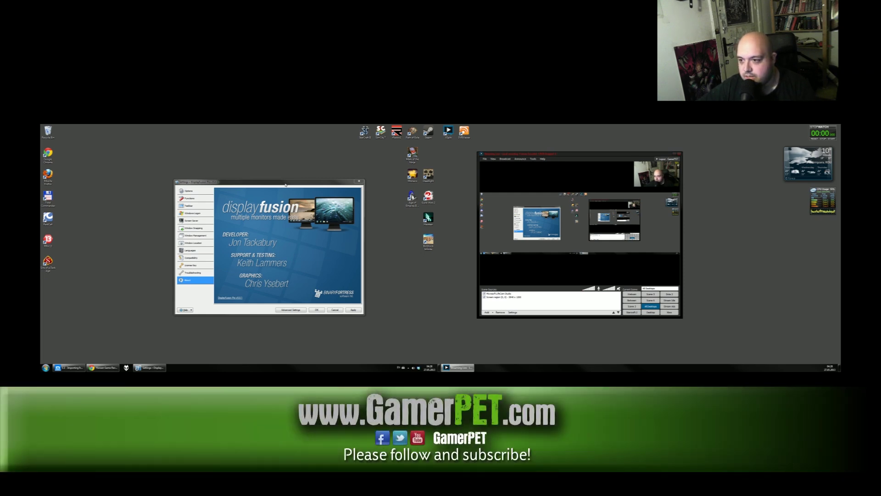
{"action": "key", "text": "super+shift+Left"}
{"action": "key", "text": "super+shift+Right"}
{"action": "left_click", "coordinate": [285, 183]}
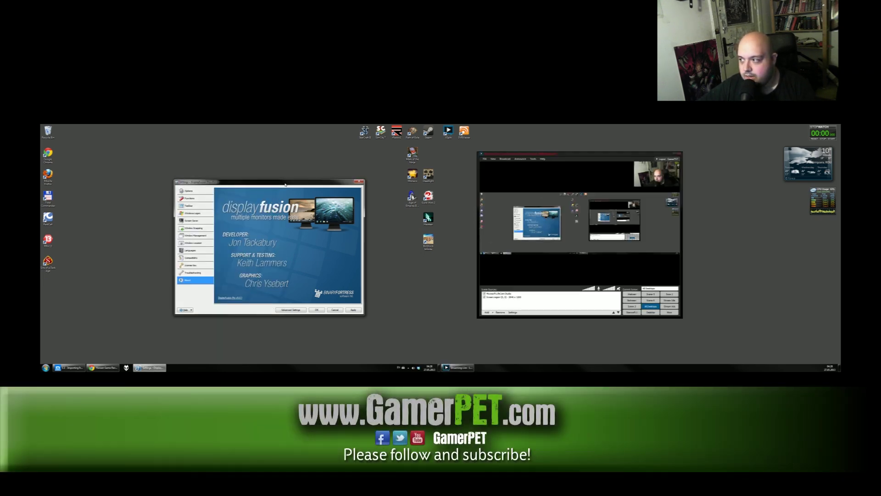
{"action": "key", "text": "super+shift+Right"}
{"action": "key", "text": "super+shift+Left"}
{"action": "key", "text": "super+shift+Right"}
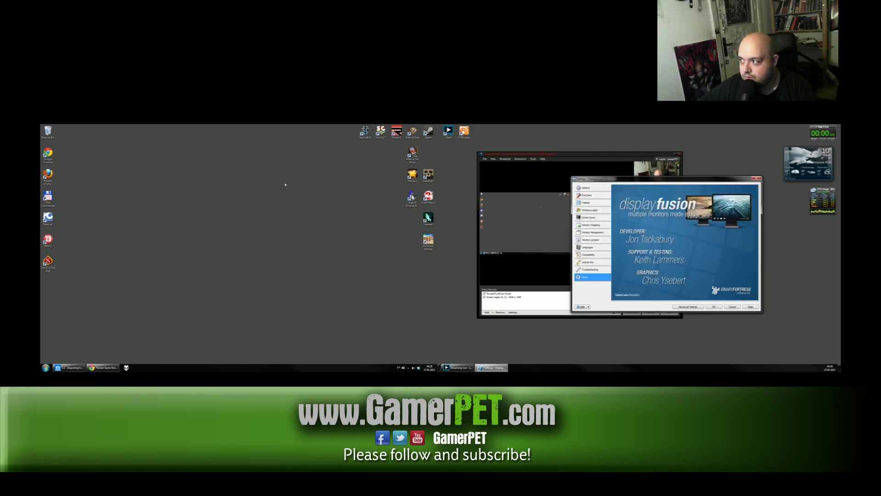
{"action": "key", "text": "super+shift+Left"}
{"action": "key", "text": "super+shift+Right"}
{"action": "key", "text": "super+shift+Left"}
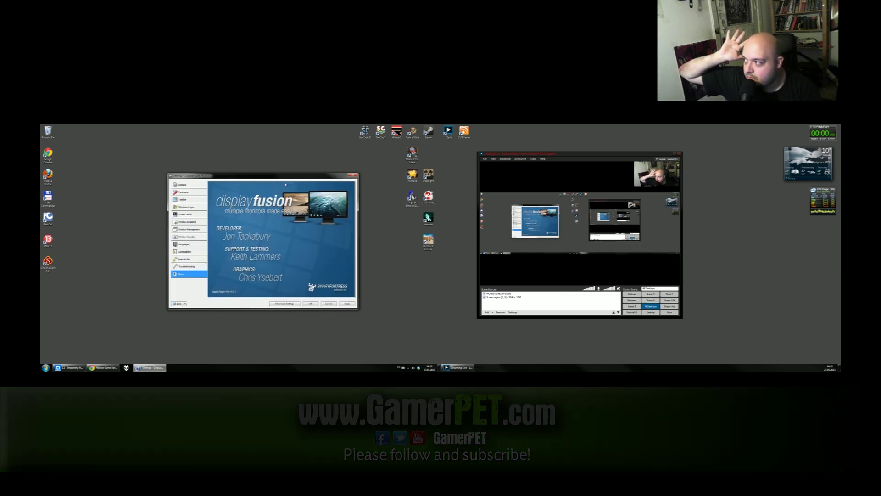
{"action": "key", "text": "super+shift+Right"}
{"action": "key", "text": "super+shift+Left"}
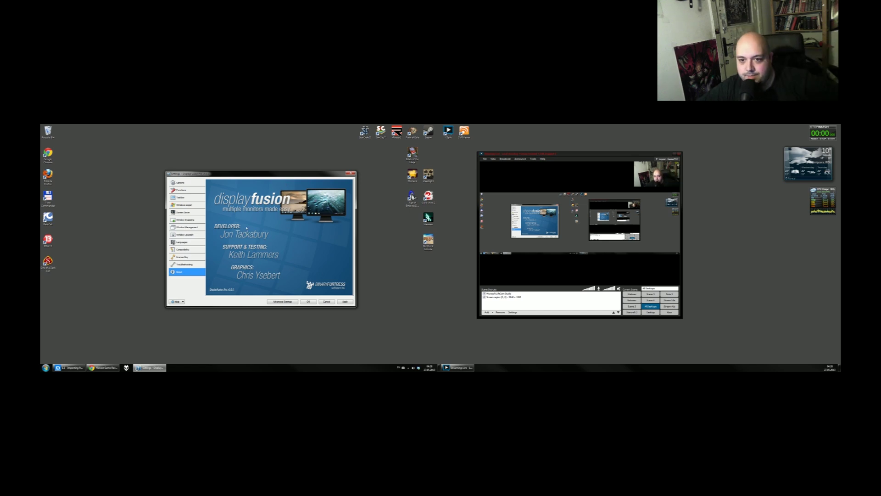
{"action": "left_click", "coordinate": [196, 205]}
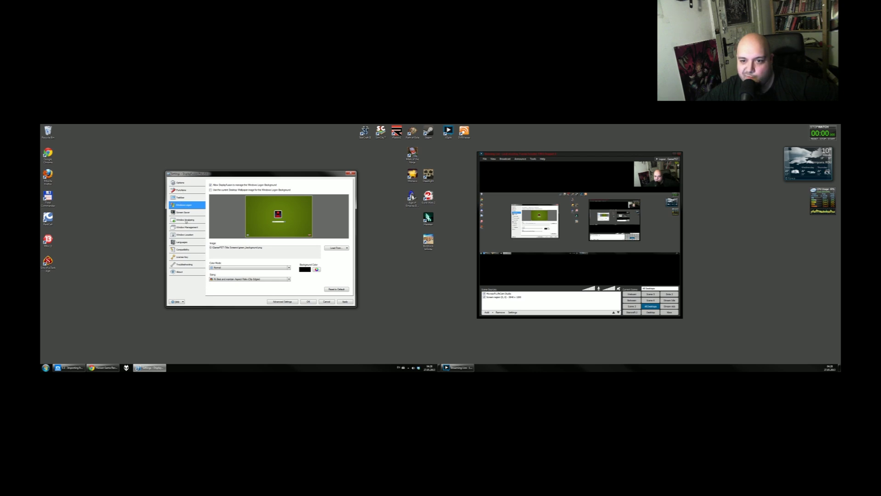
{"action": "left_click", "coordinate": [186, 220]}
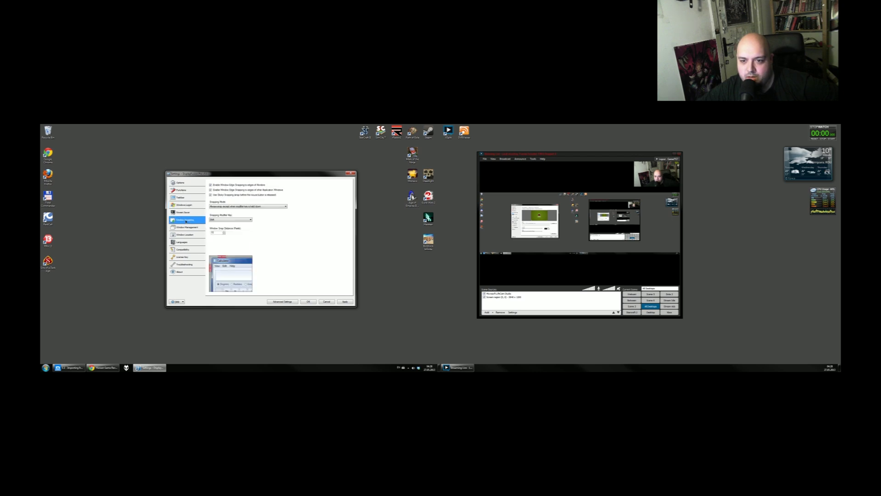
{"action": "left_click", "coordinate": [190, 272]}
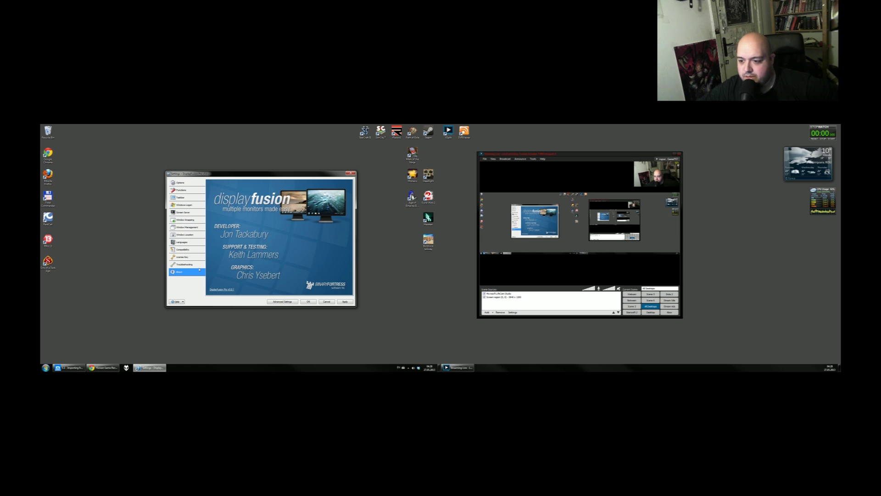
Open displayfusion.com from the About page's version link, view the Purchase page, then minimize the browser.
{"action": "left_click", "coordinate": [227, 290]}
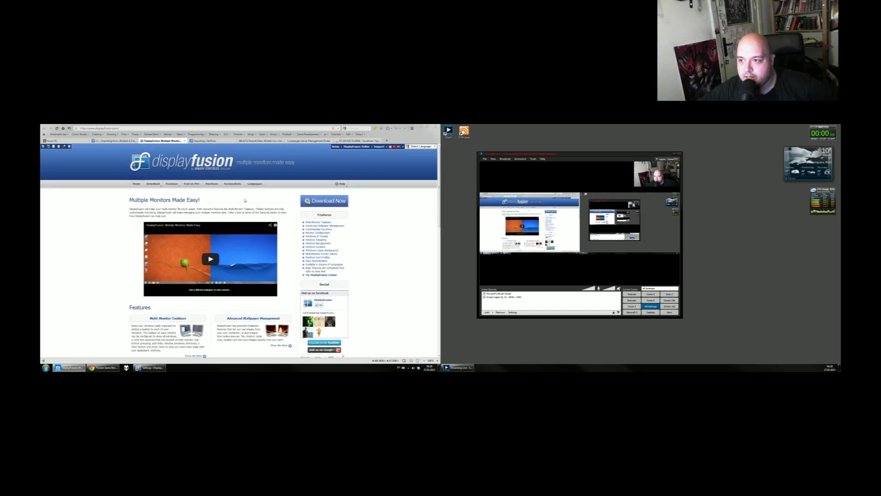
{"action": "left_click", "coordinate": [207, 184]}
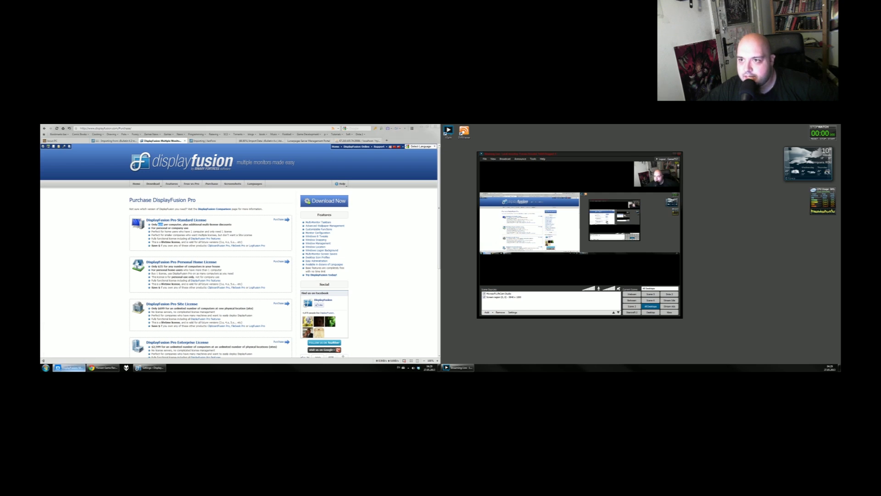
{"action": "left_click", "coordinate": [69, 368]}
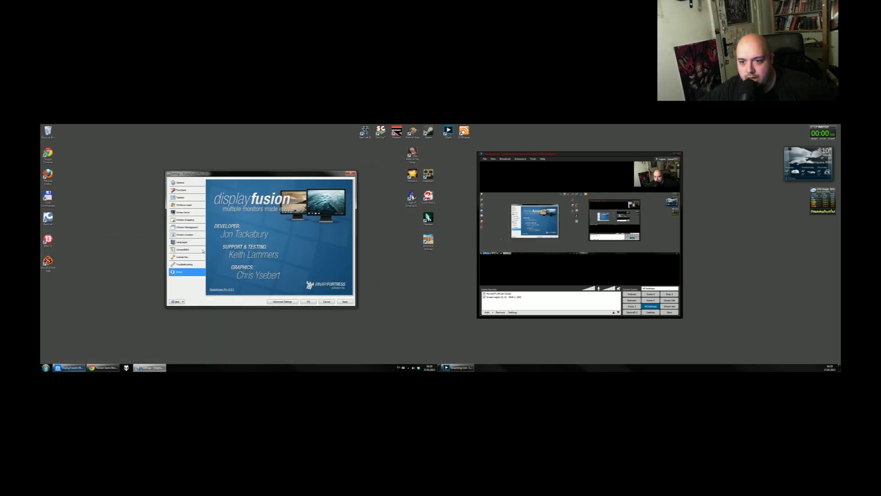